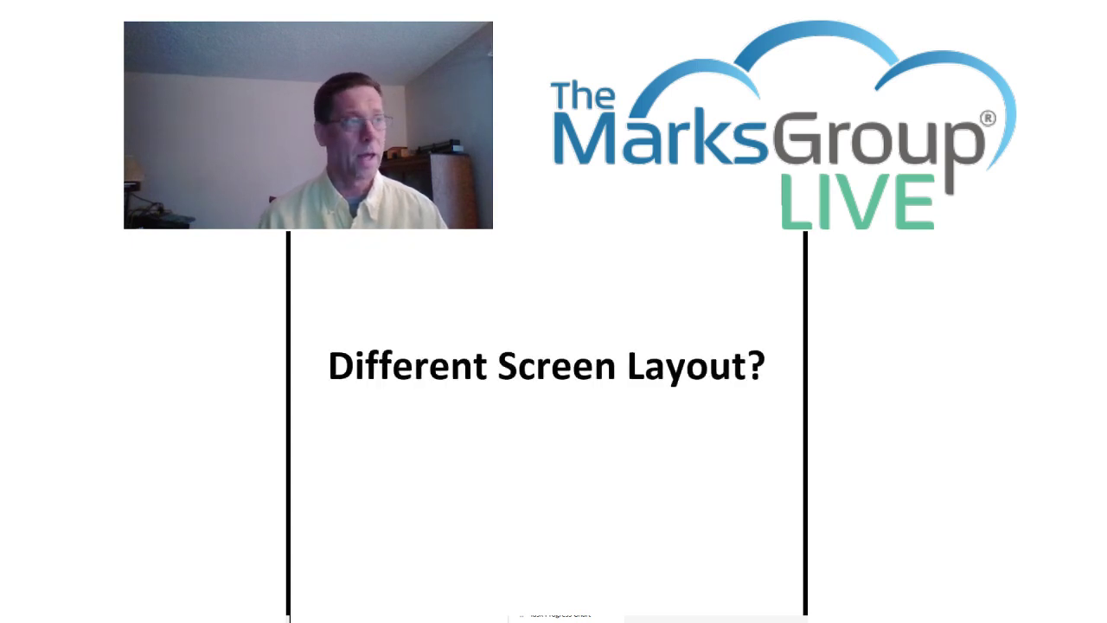
- Advance the slides past a blank one to 'Different Screen Layout? Don't Panic!'
key(Right)
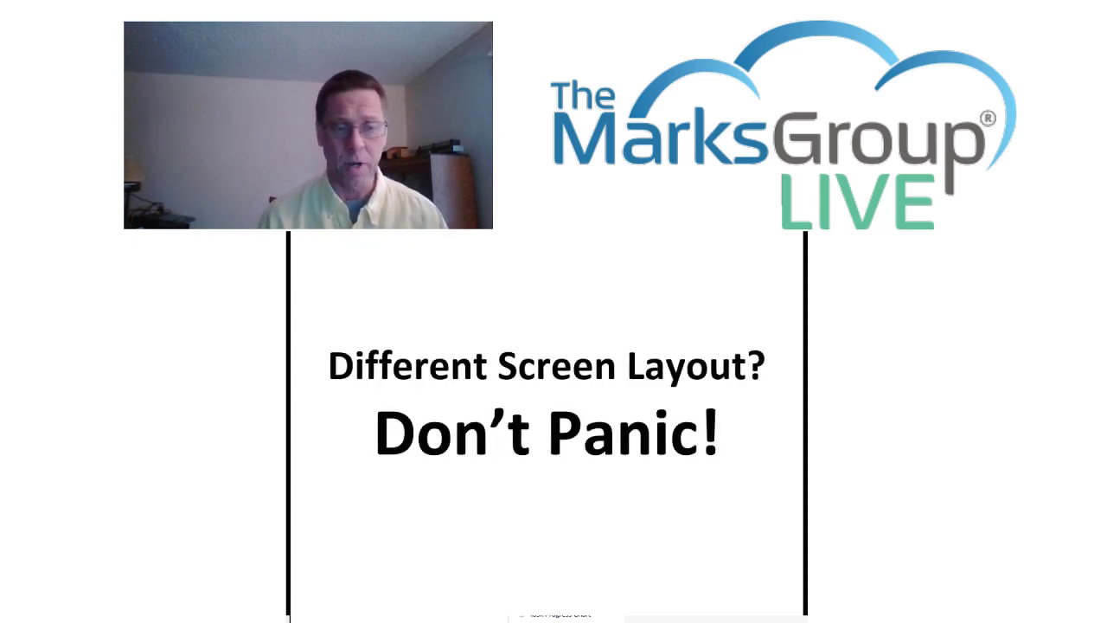
key(Right)
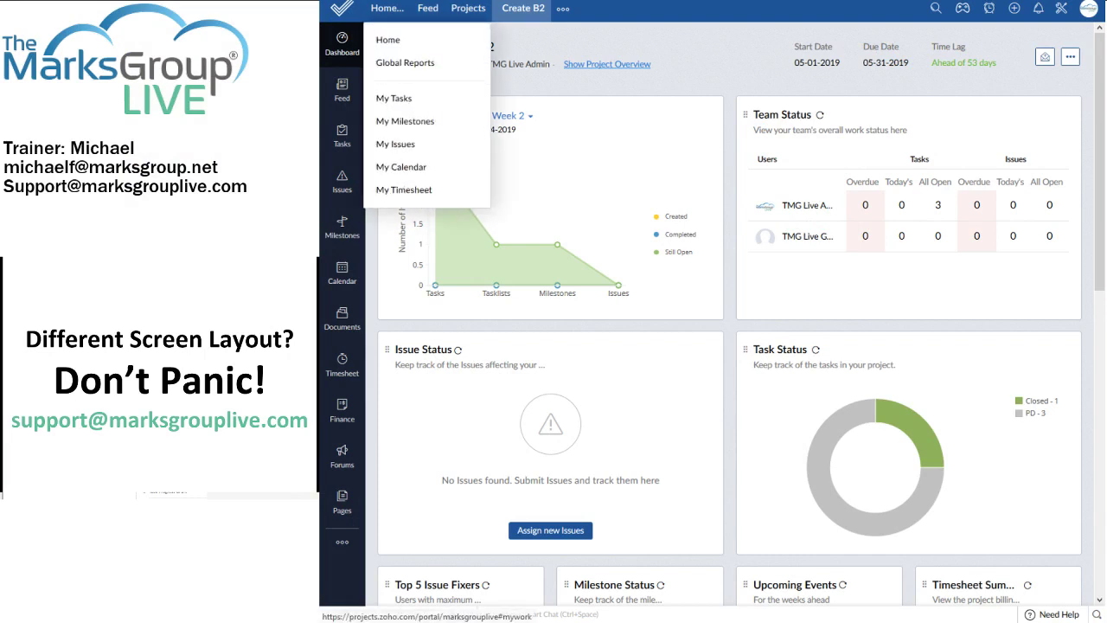
- Browse Home, then Create B2's milestones, issues and tasks, ending on its April 2019 calendar
click(380, 11)
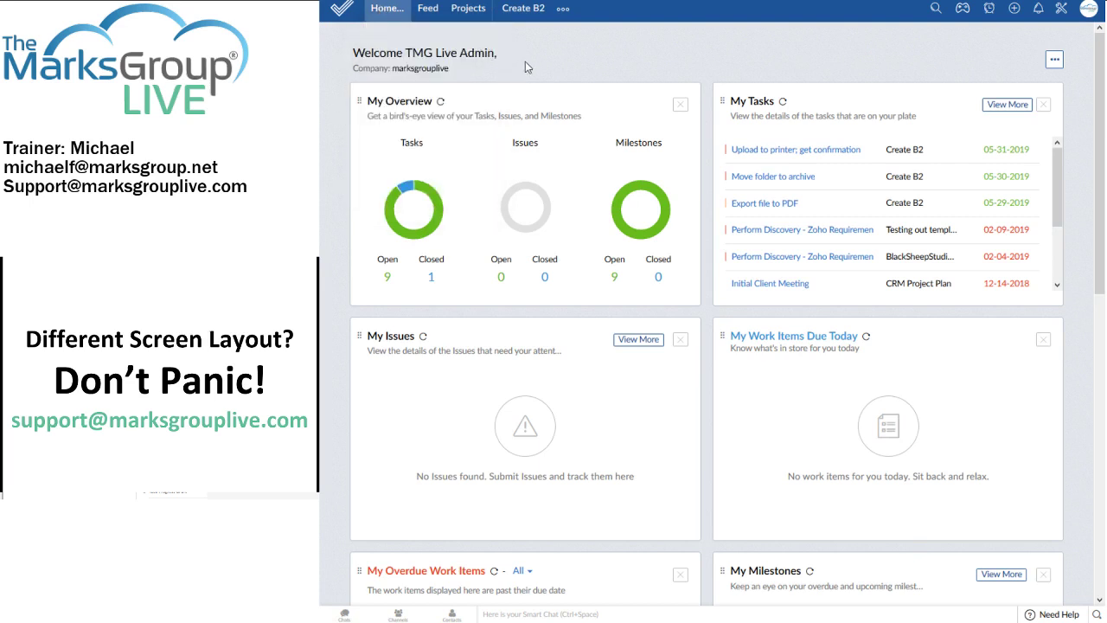
click(531, 18)
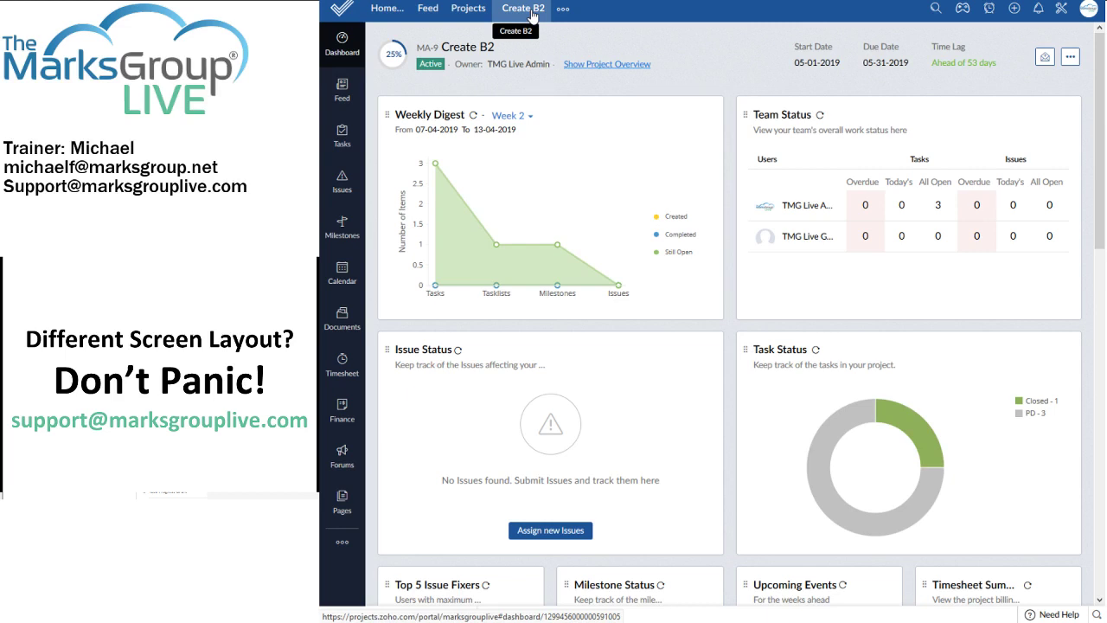
click(352, 229)
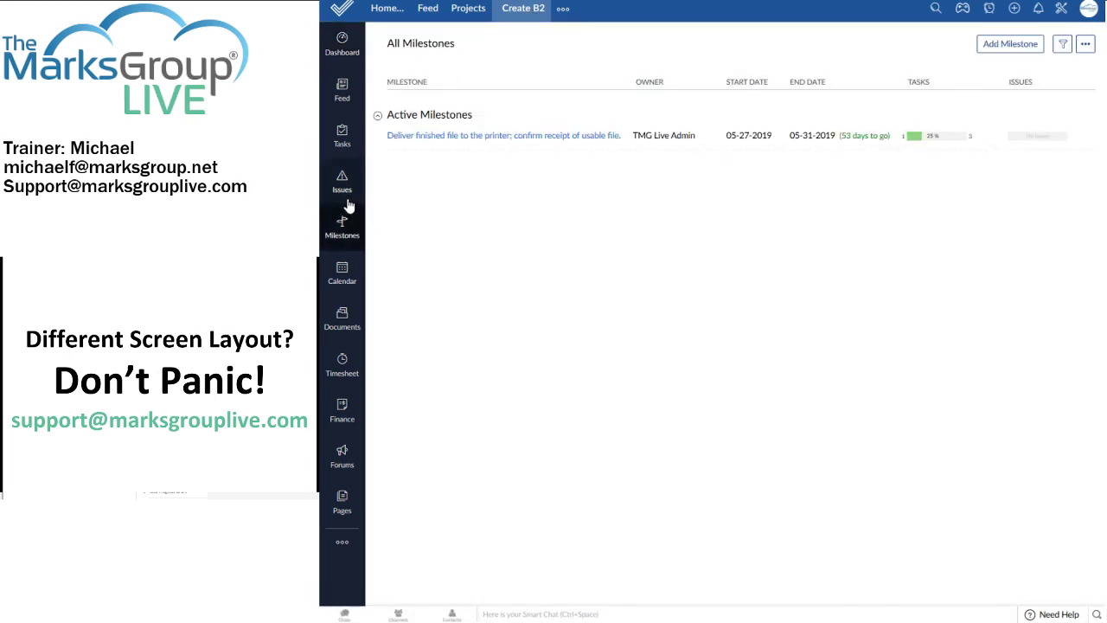
click(340, 182)
click(340, 144)
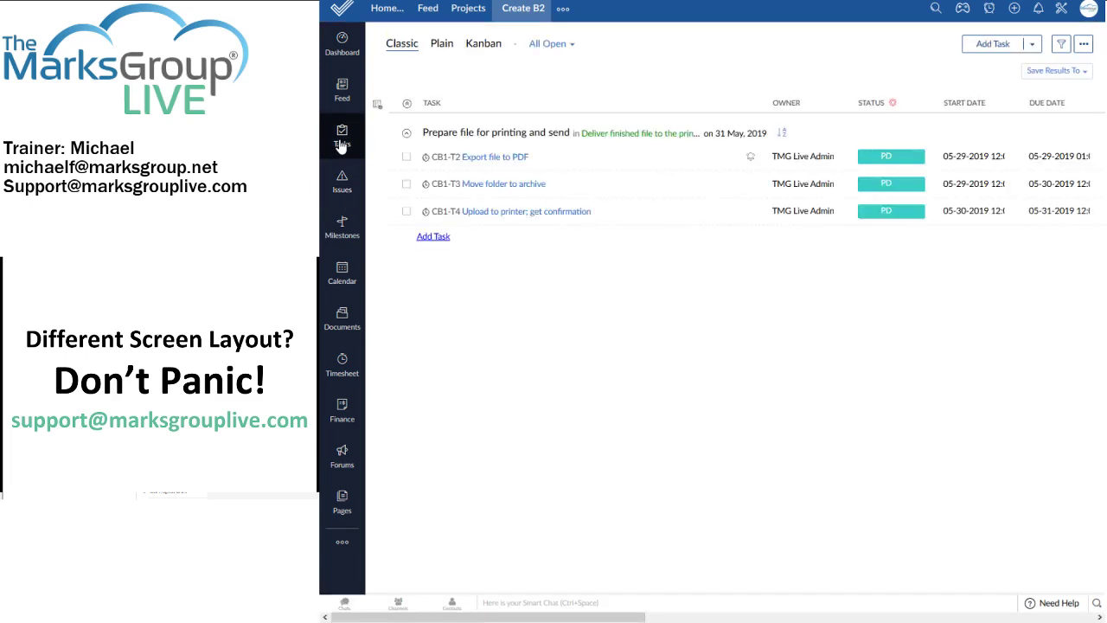
click(343, 268)
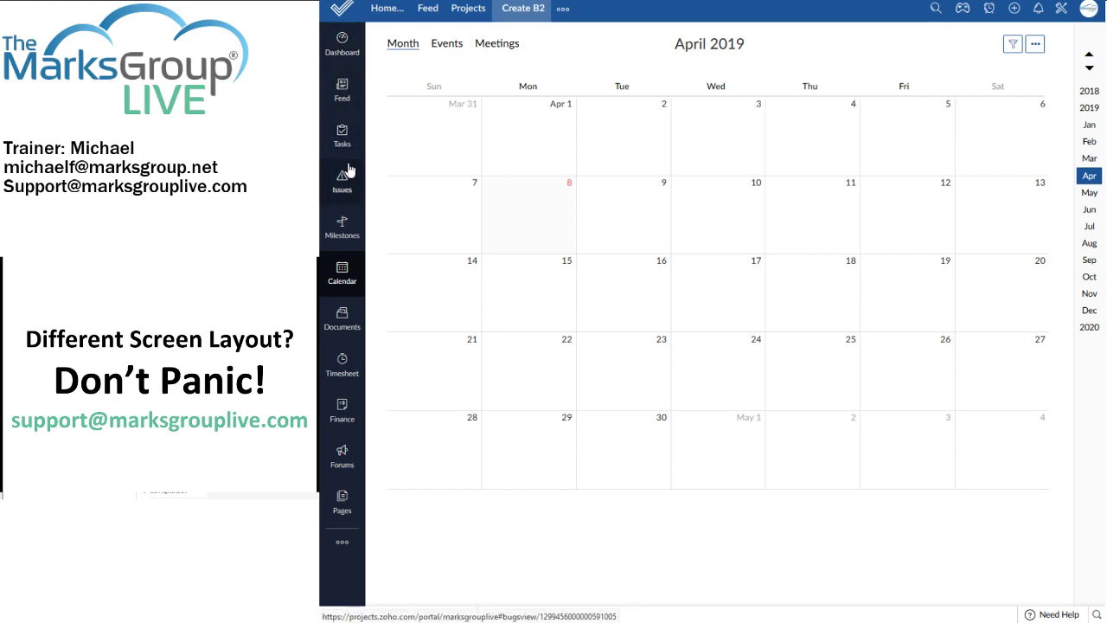
- Go back to the Create B2 dashboard showing Weekly Digest, Team Status, Issue Status and Task Status
click(354, 49)
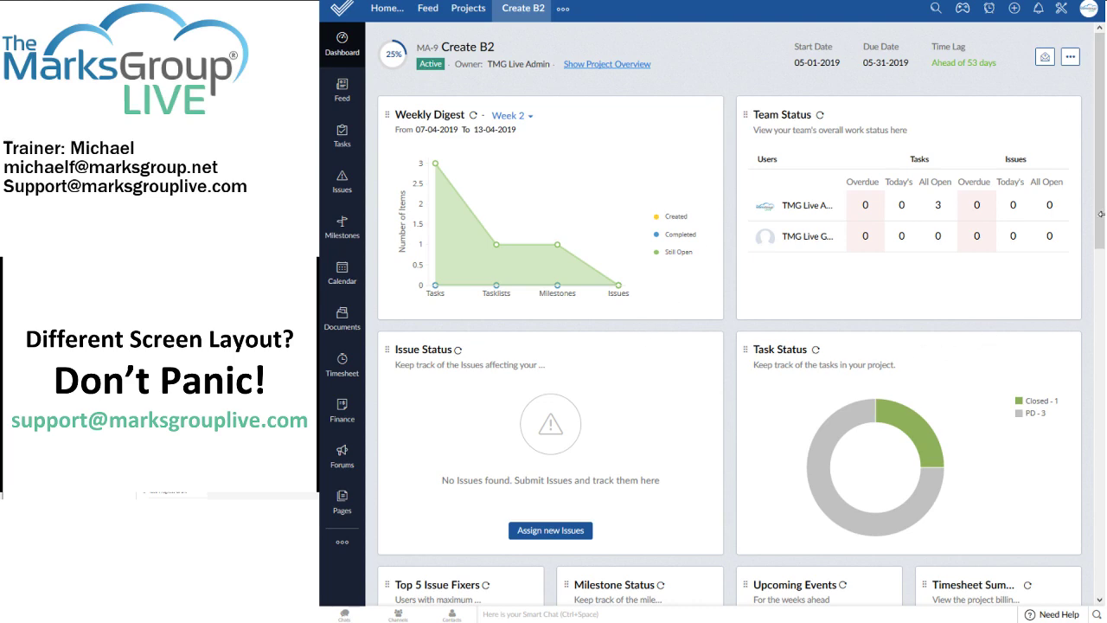
- Scroll the Create B2 dashboard down to the Top 5 Go-getters widget at the bottom
scroll(1102, 214, down, 5)
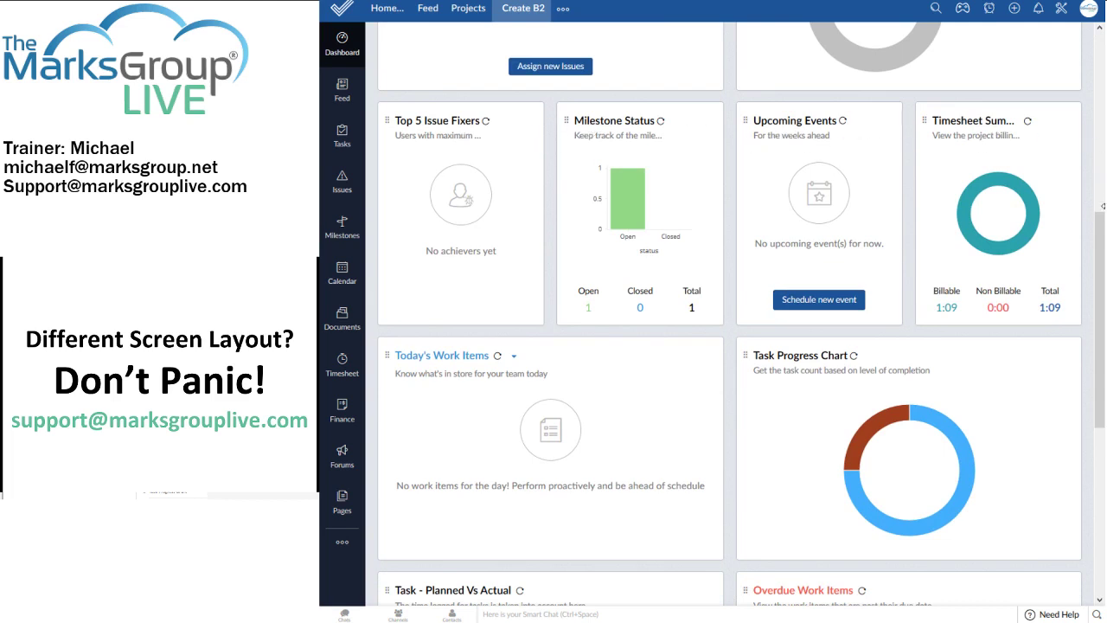
drag(1102, 212, 1103, 359)
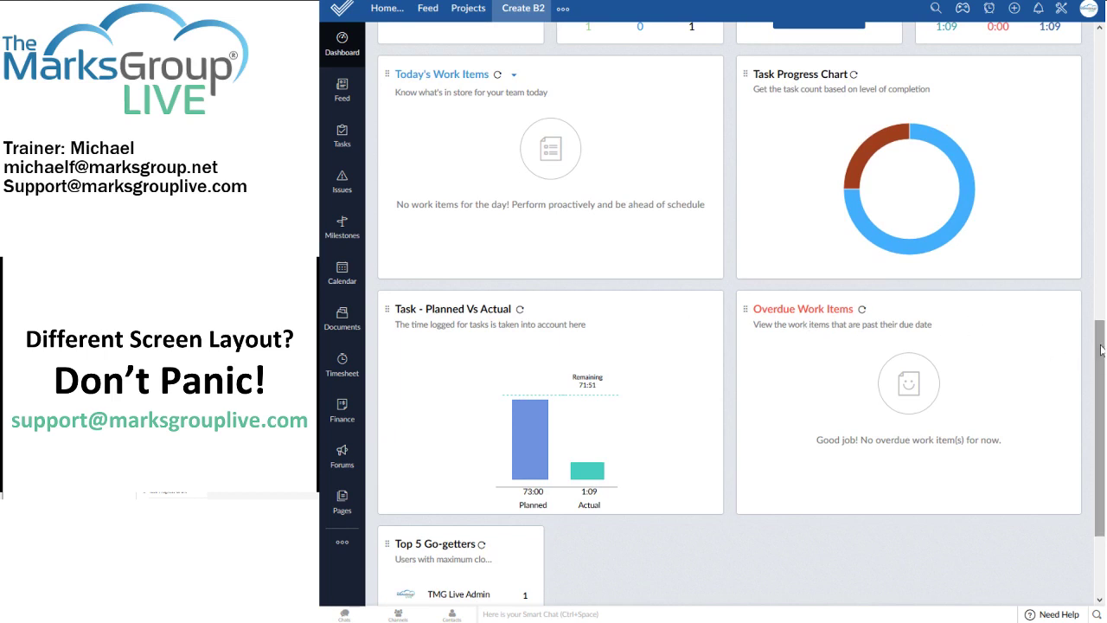
drag(1102, 349, 1099, 427)
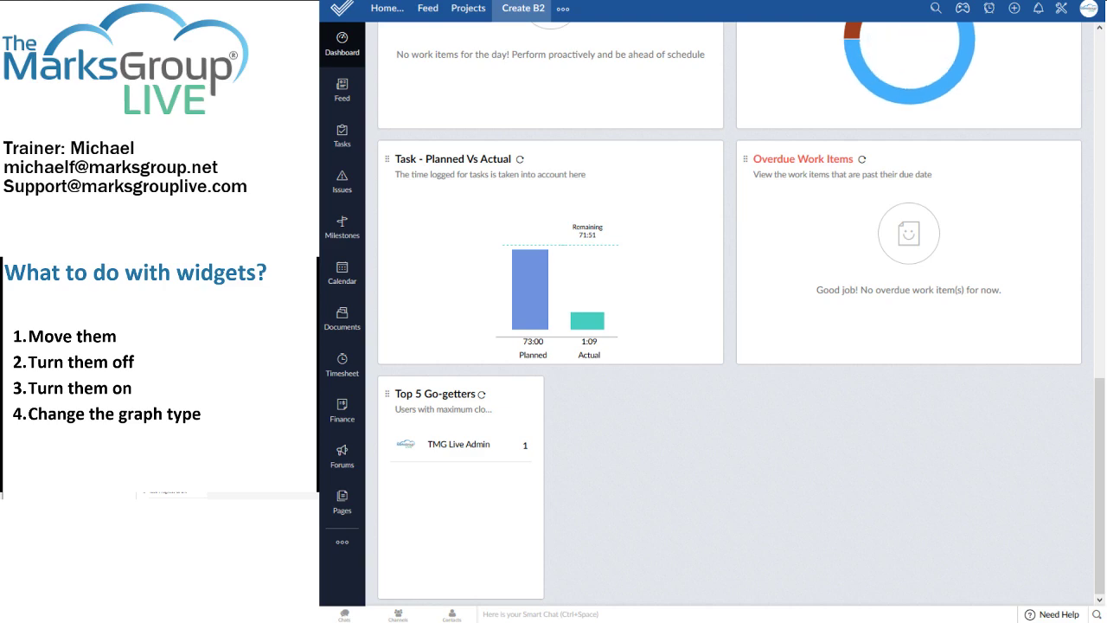
- Open the dashboard widget settings and switch Weekly Digest off and back on twice
scroll(729, 312, up, 10)
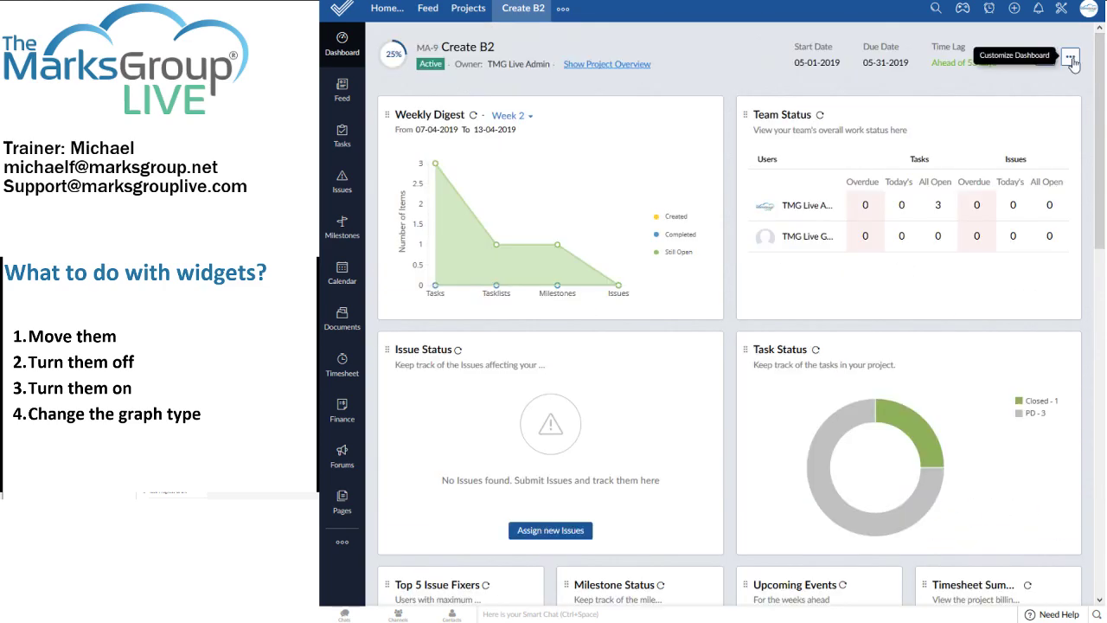
click(1070, 58)
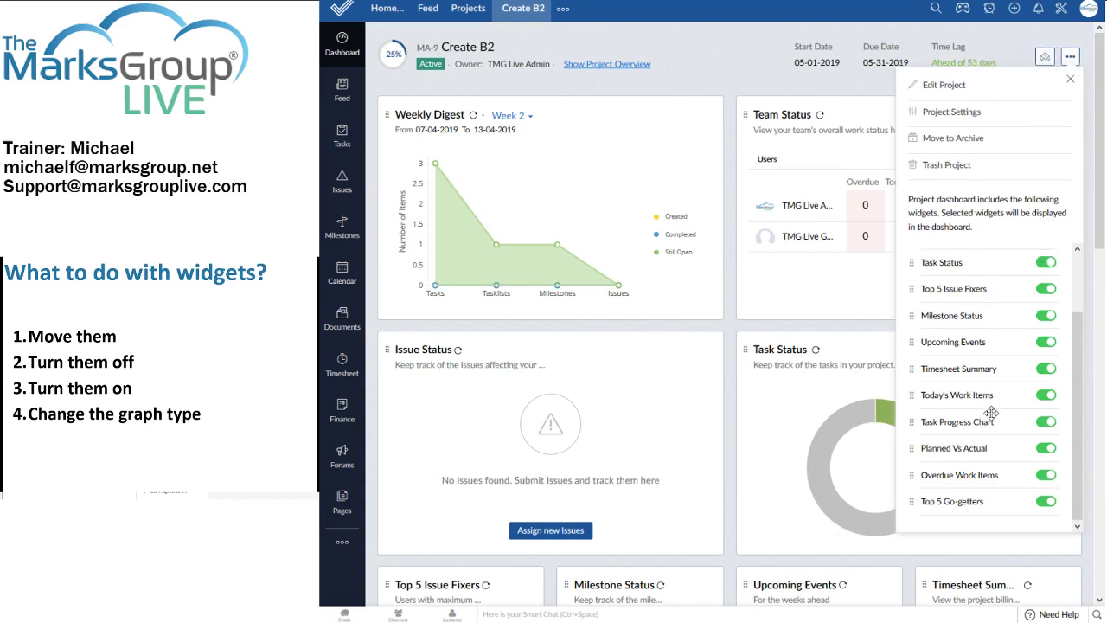
drag(1077, 370, 1079, 277)
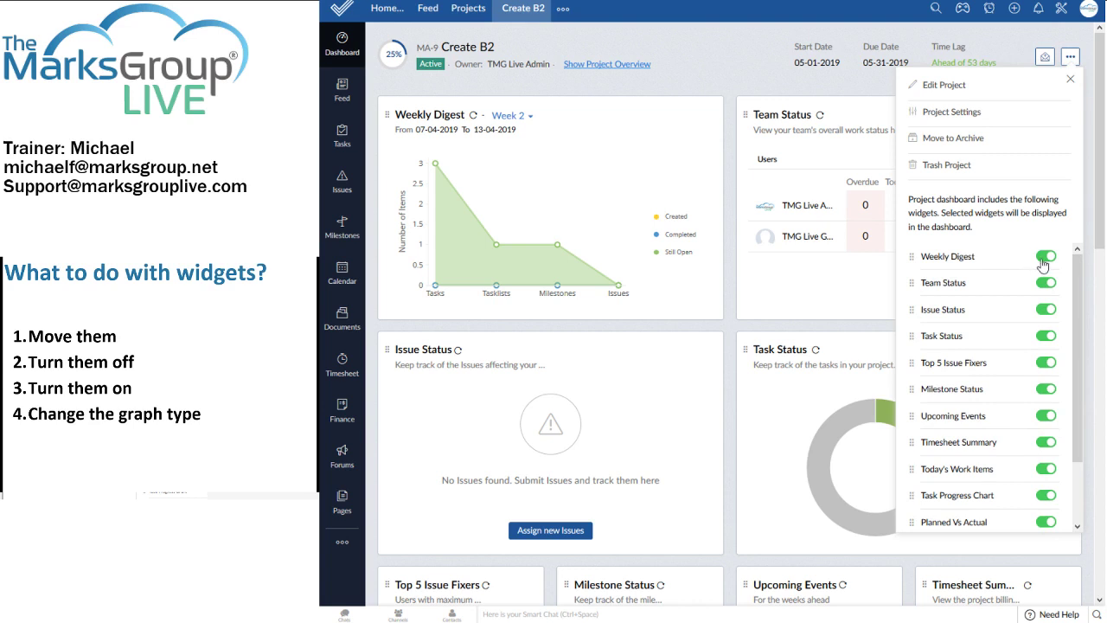
click(1044, 260)
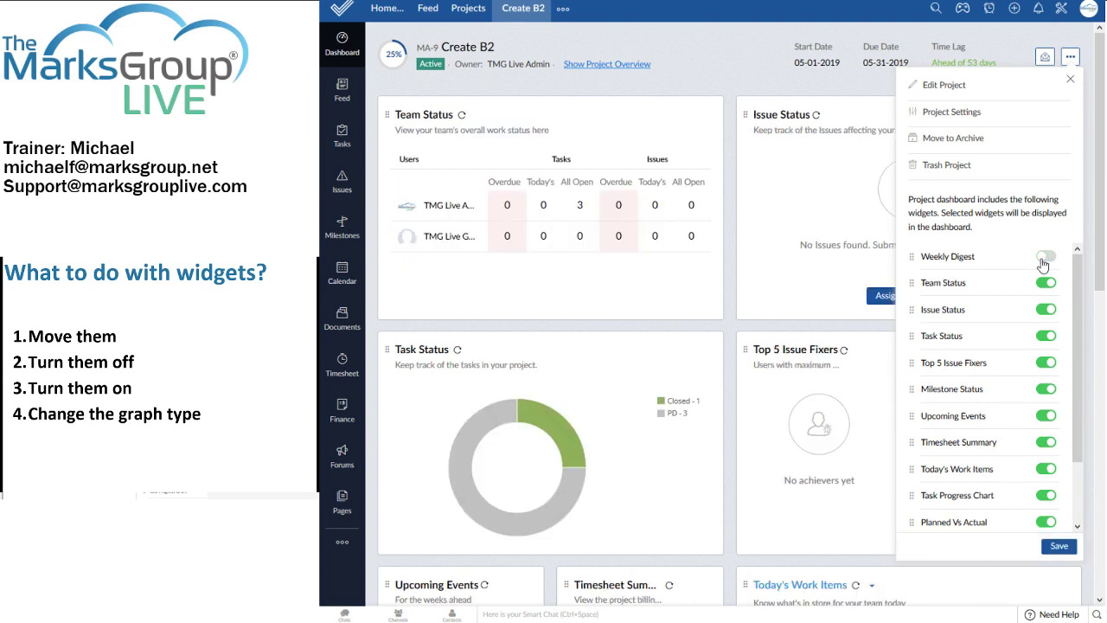
click(1043, 263)
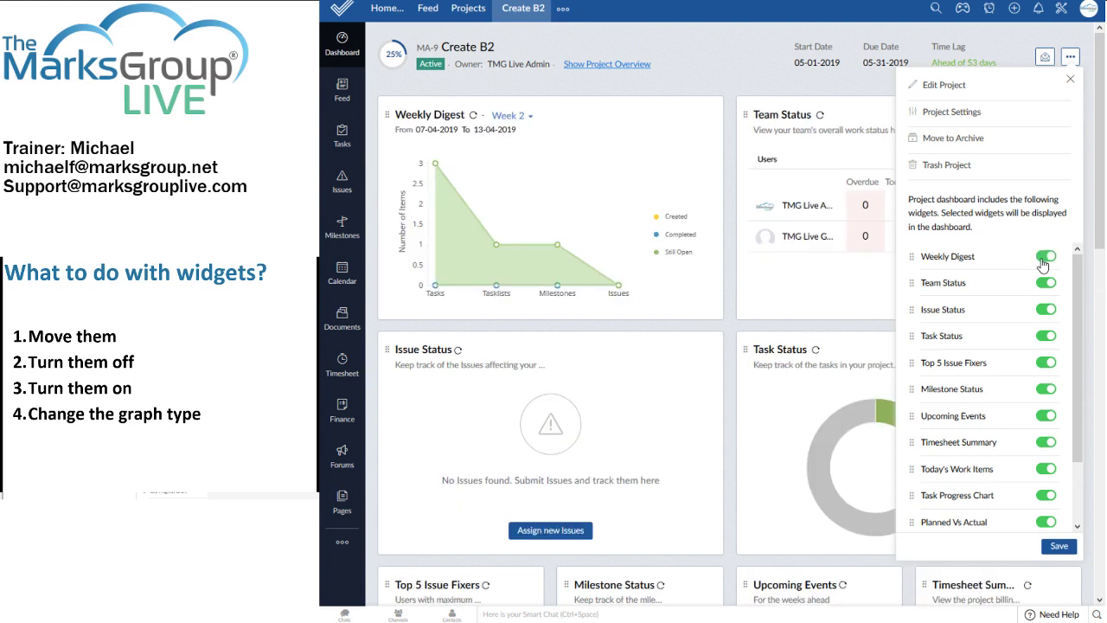
click(1043, 259)
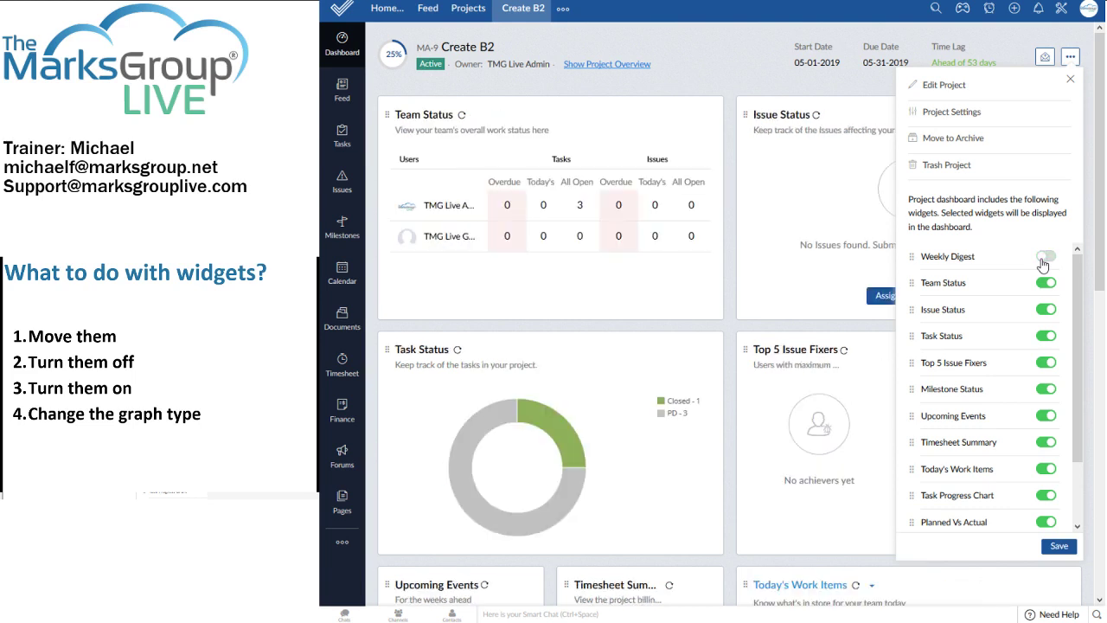
click(1043, 263)
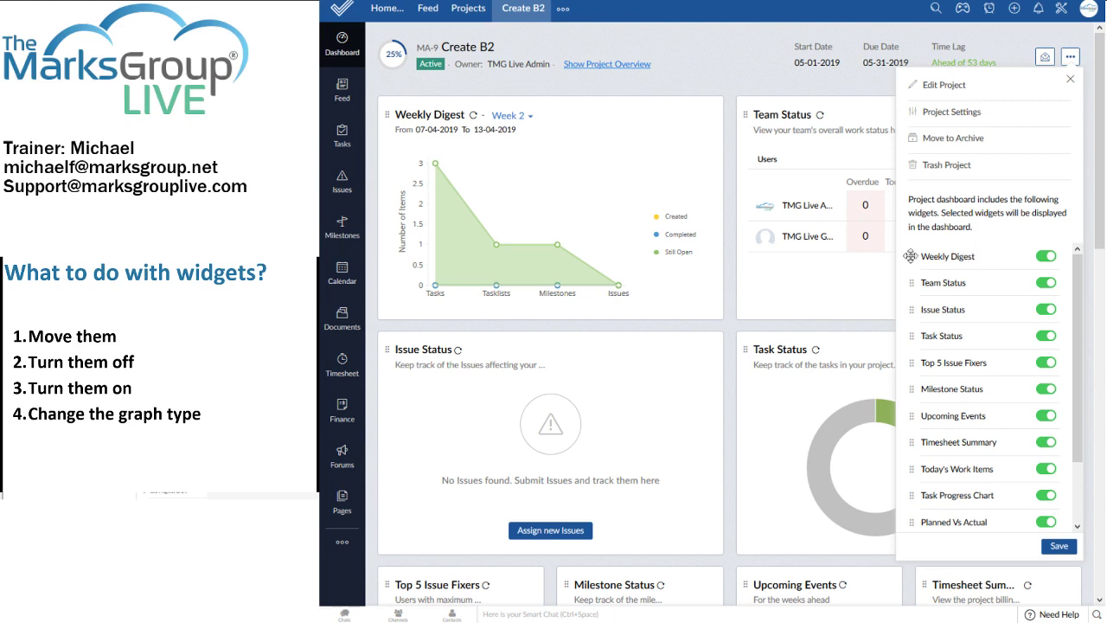
- Toggle Weekly Digest off and on, move Team Status above it, and save the order
mouse_move(663, 210)
drag(930, 261, 1026, 252)
click(1048, 258)
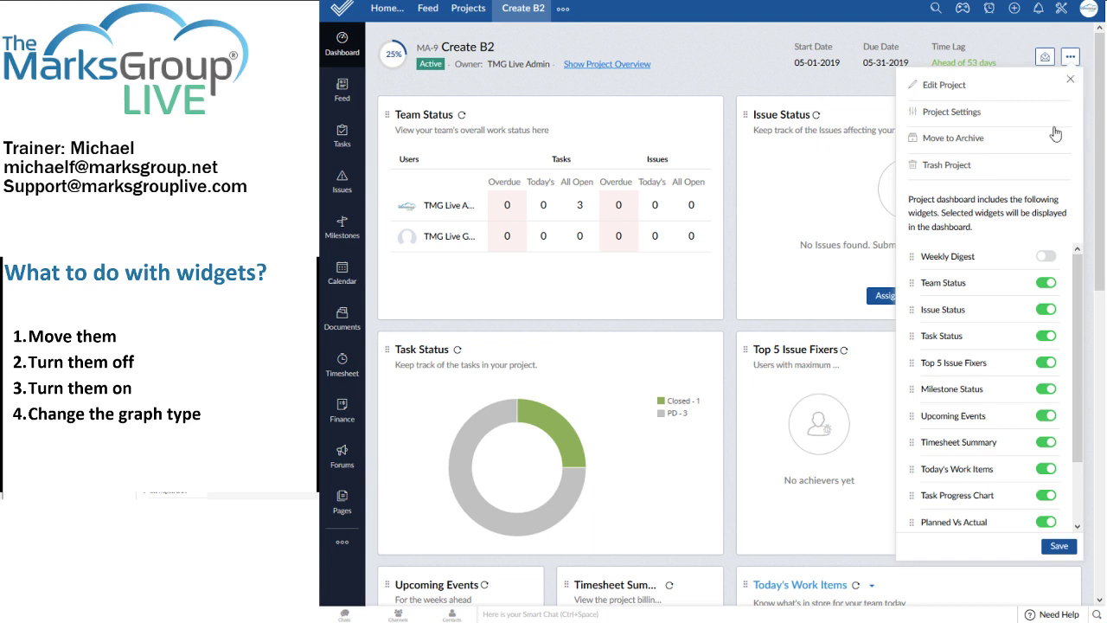
click(1045, 258)
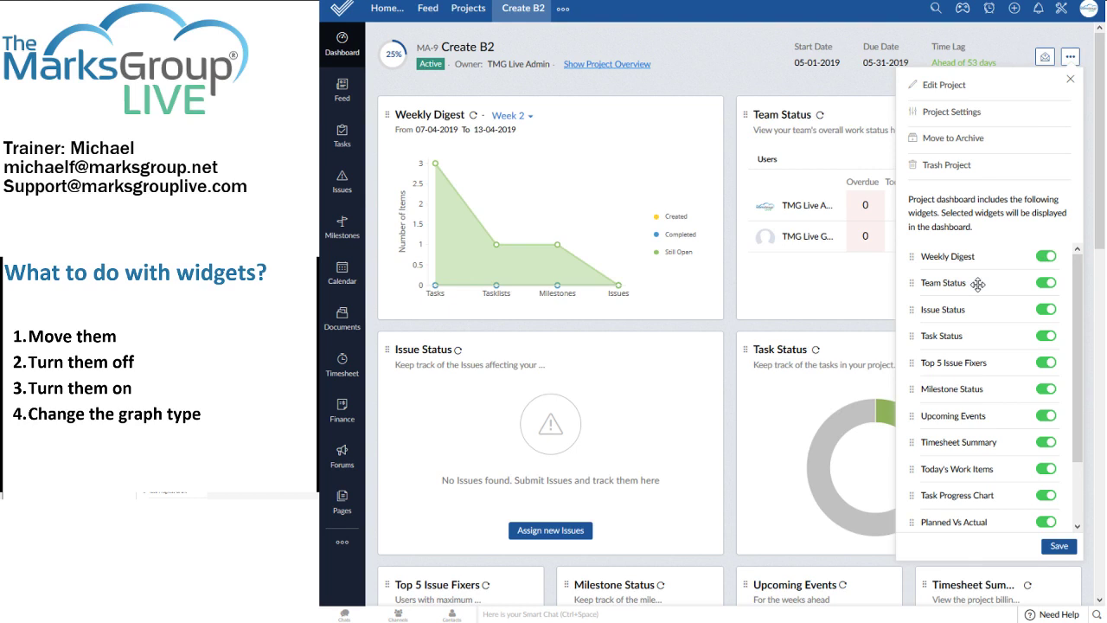
mouse_move(977, 284)
mouse_down()
mouse_move(977, 253)
mouse_move(975, 291)
mouse_up()
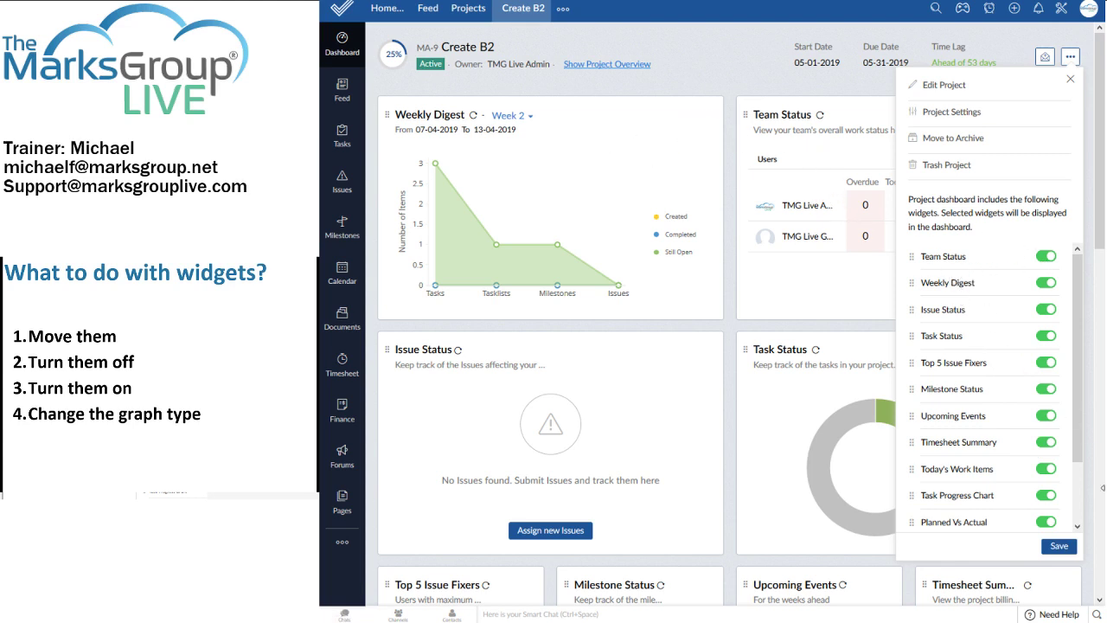
click(1059, 547)
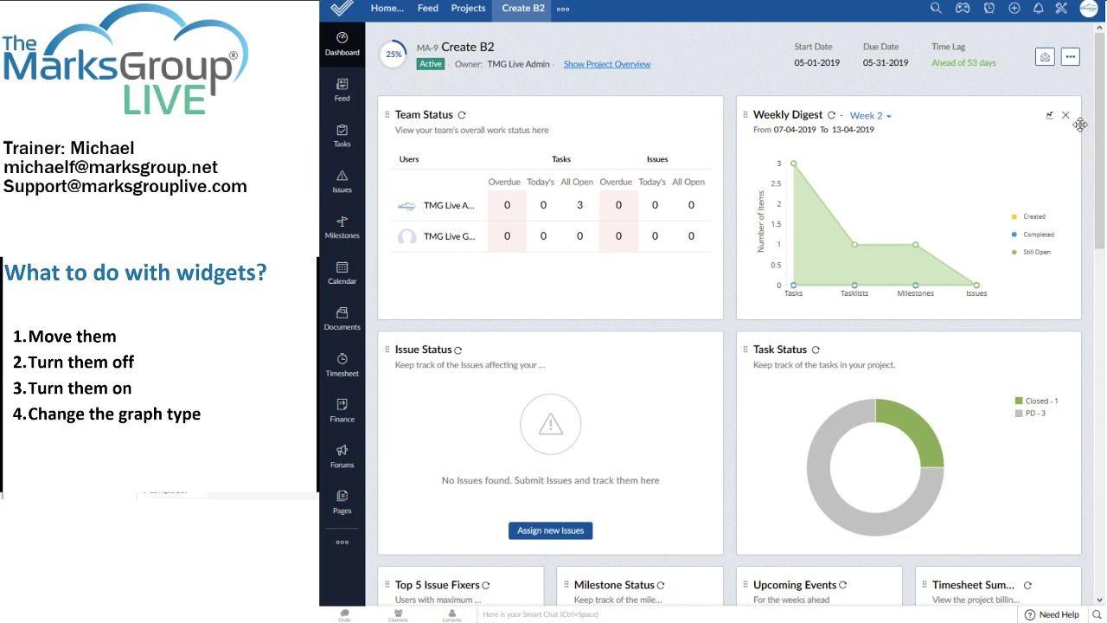
- Drag Task Status to the top of the dashboard widget list and save
click(1071, 57)
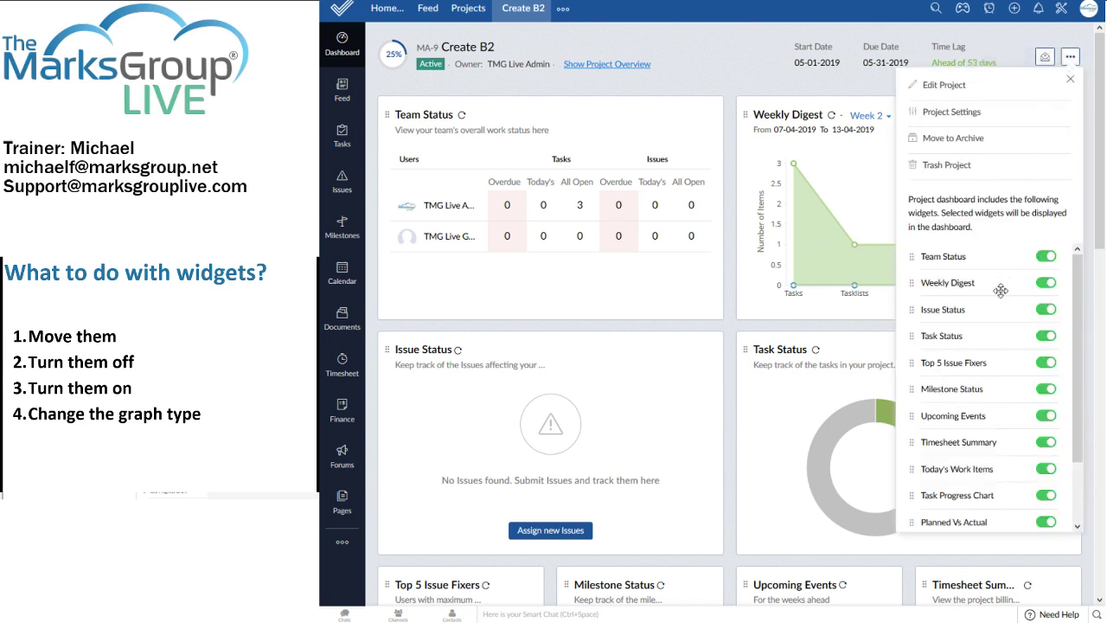
drag(975, 332, 966, 252)
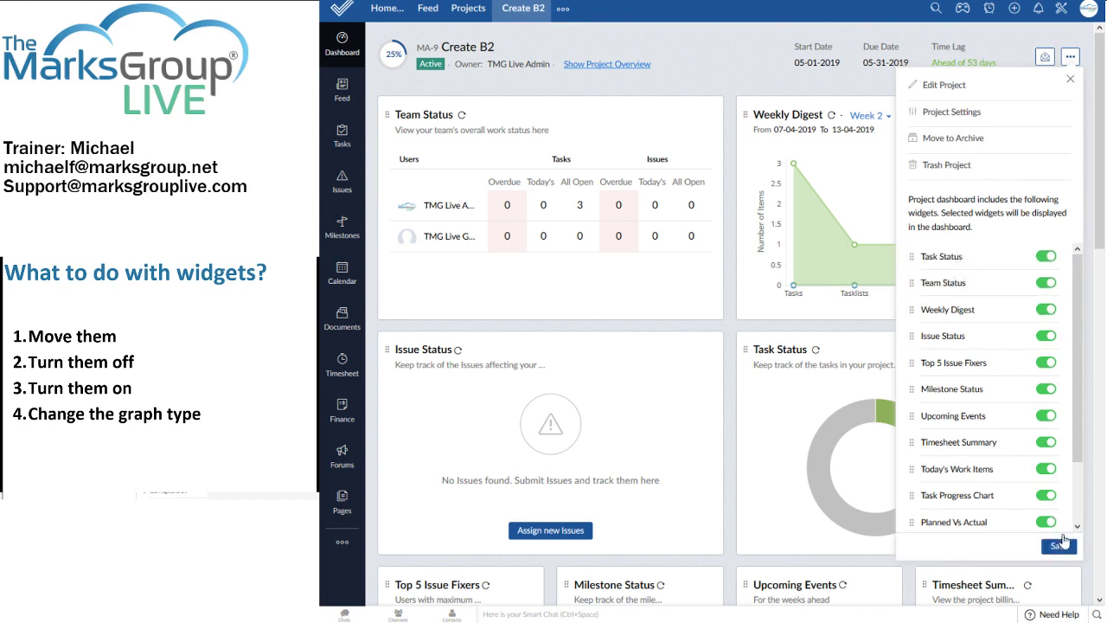
click(1062, 544)
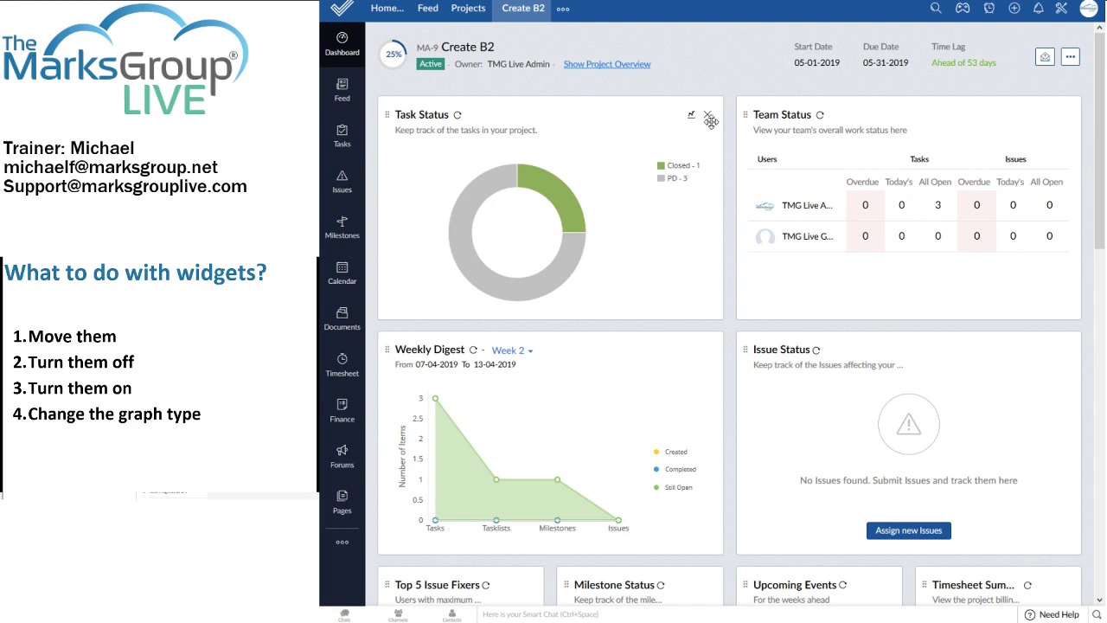
- Swap Task Status with Team Status, remove Team Status, then re-enable it and save
drag(623, 125, 976, 124)
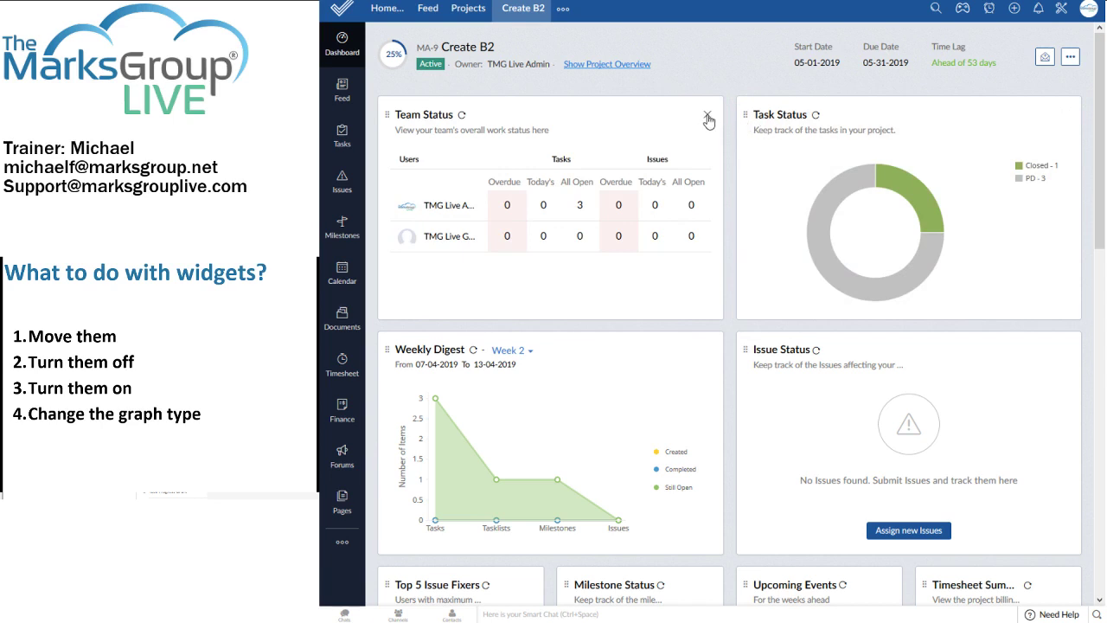
click(707, 116)
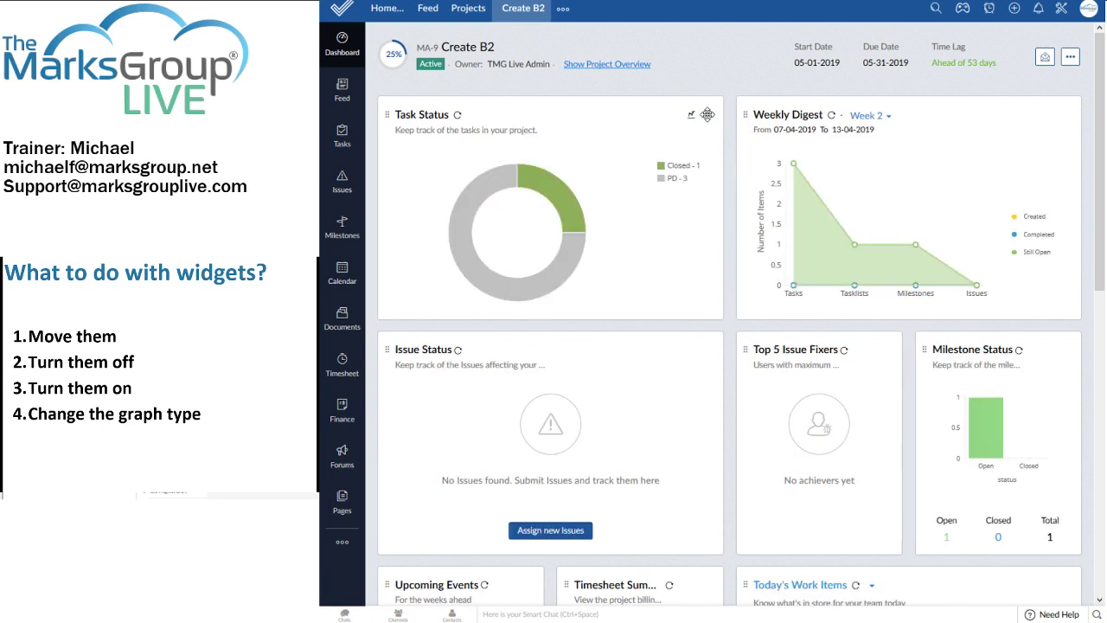
click(1070, 56)
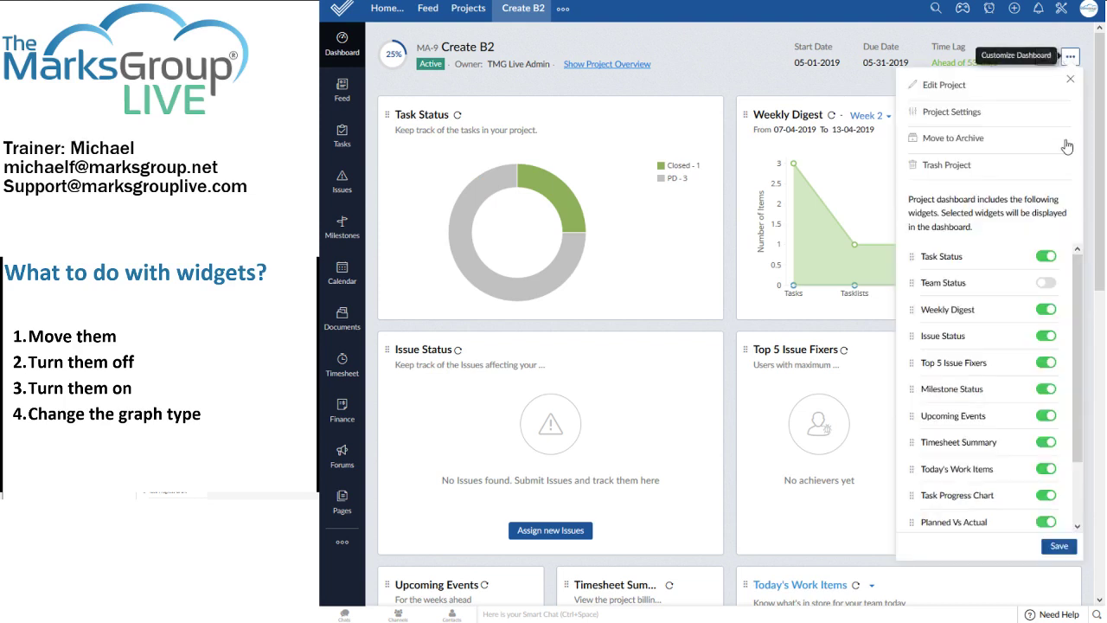
click(1049, 285)
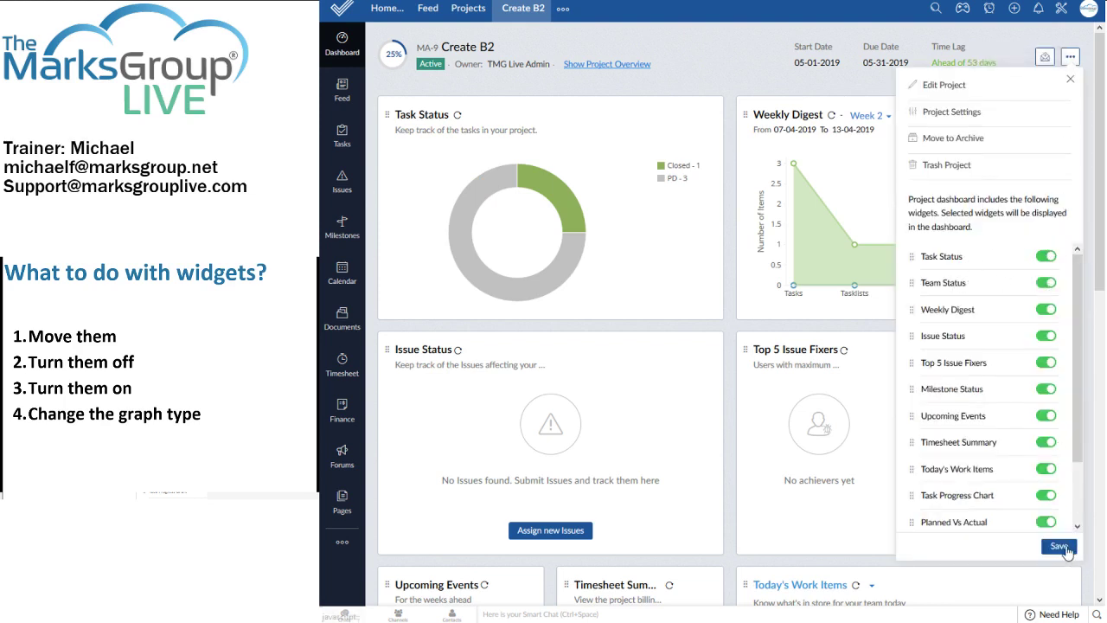
click(1060, 547)
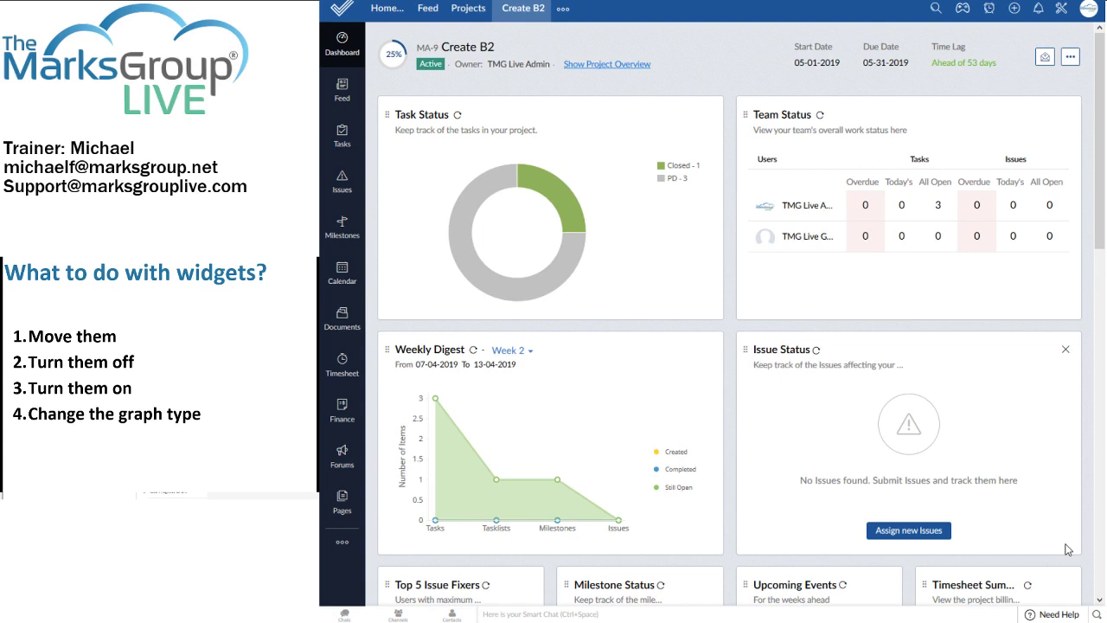
- Drag Weekly Digest to the top-left slot, move Issue Status lower in the order, and save
drag(586, 358, 583, 155)
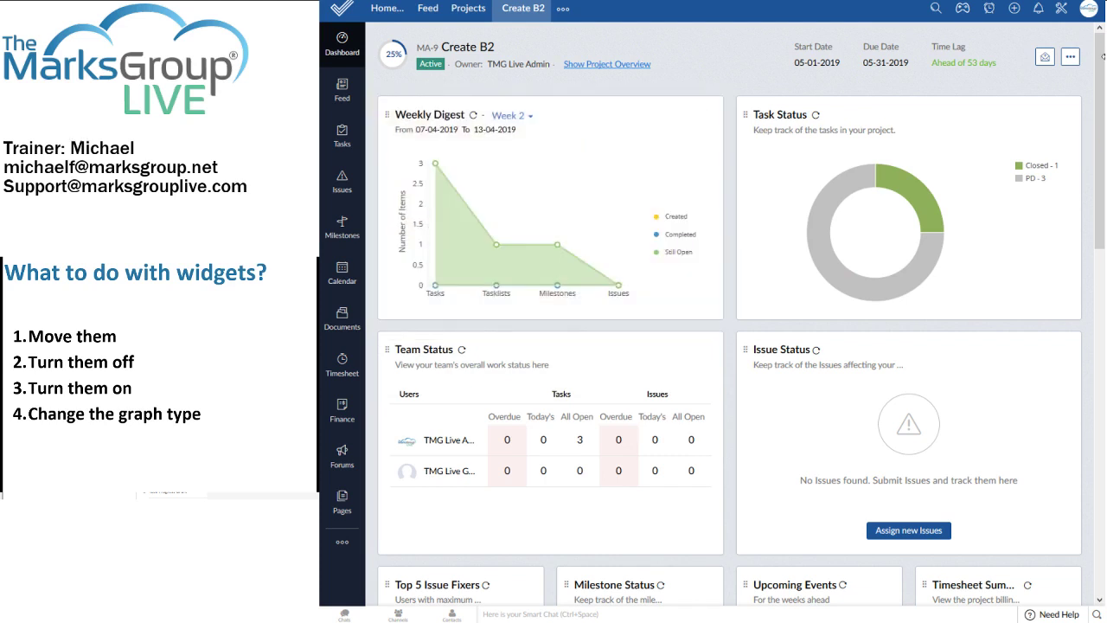
click(1071, 57)
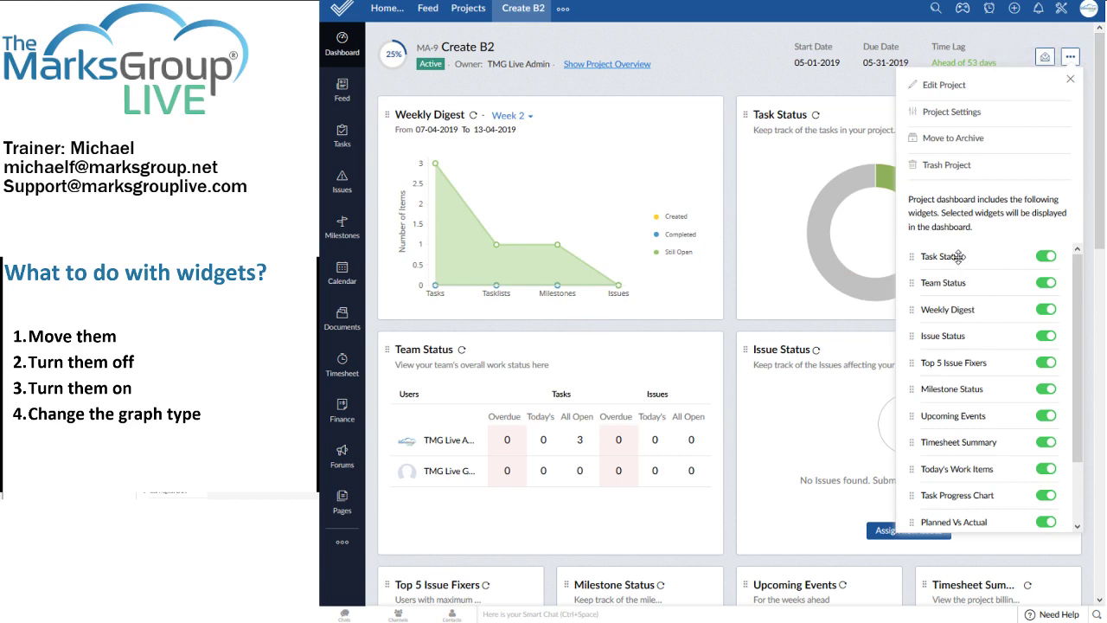
drag(957, 336, 960, 469)
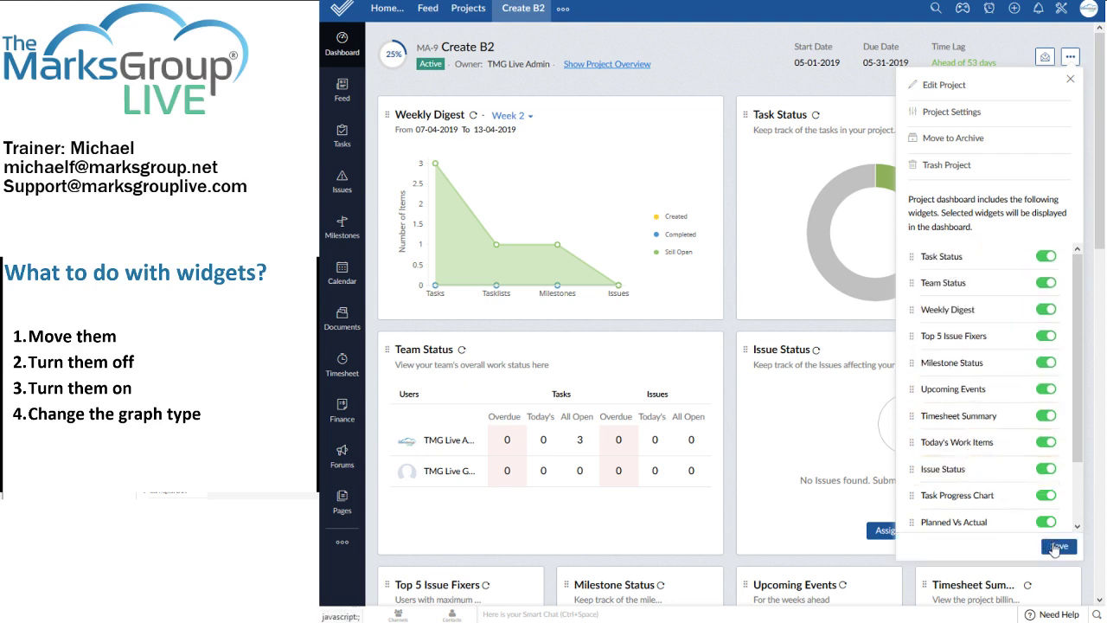
click(1057, 547)
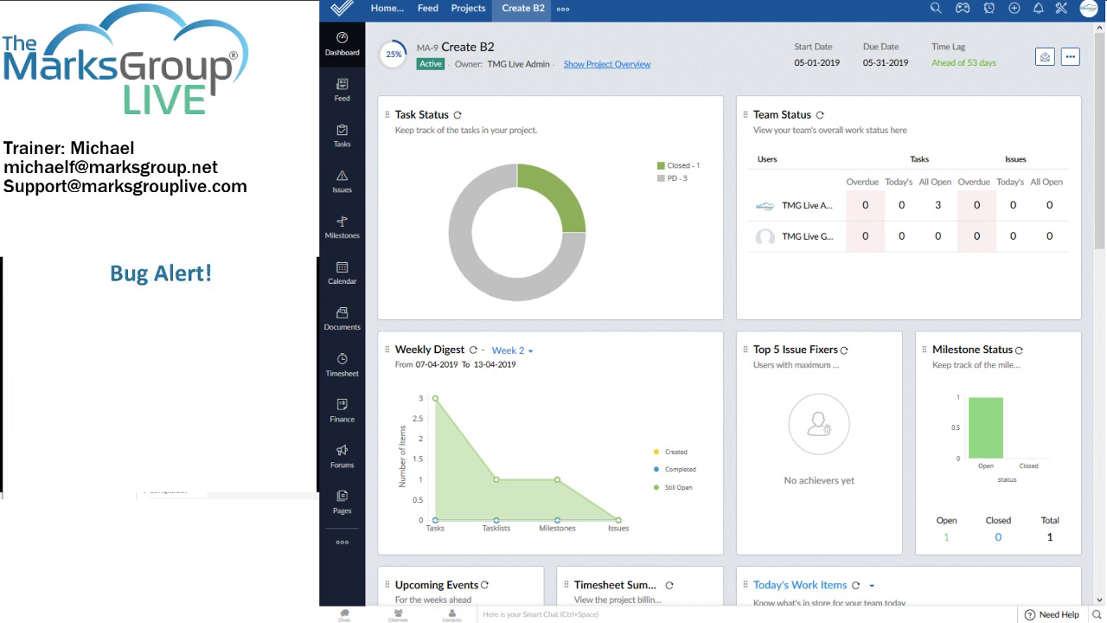
- Move Upcoming Events above Milestone Status and Weekly Digest below Top 5 Issue Fixers, then save
click(1070, 59)
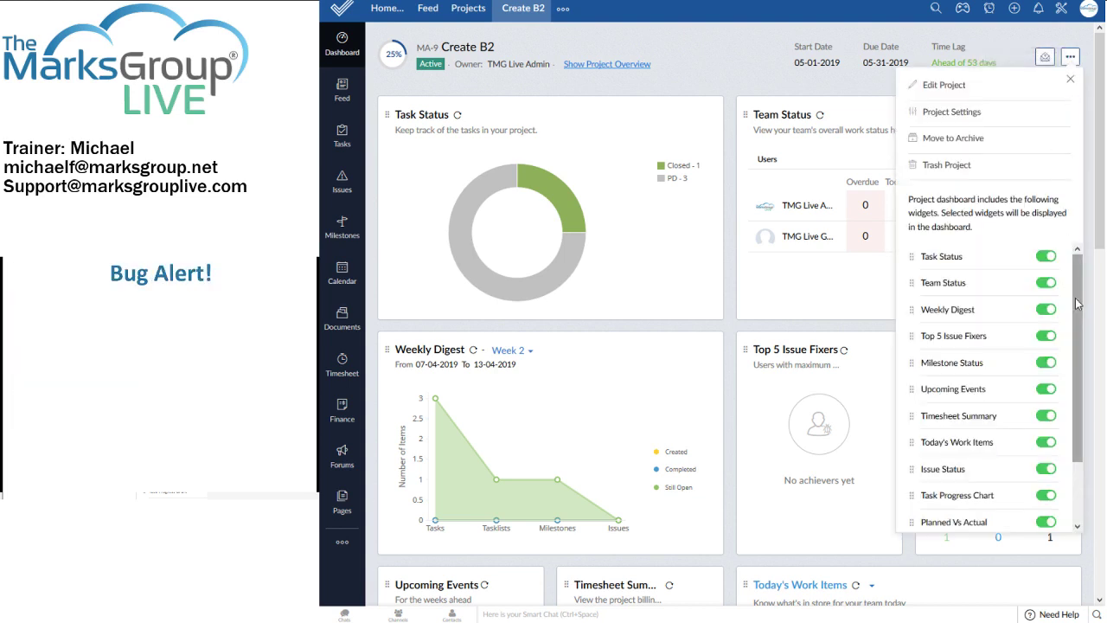
scroll(1077, 398, down, 2)
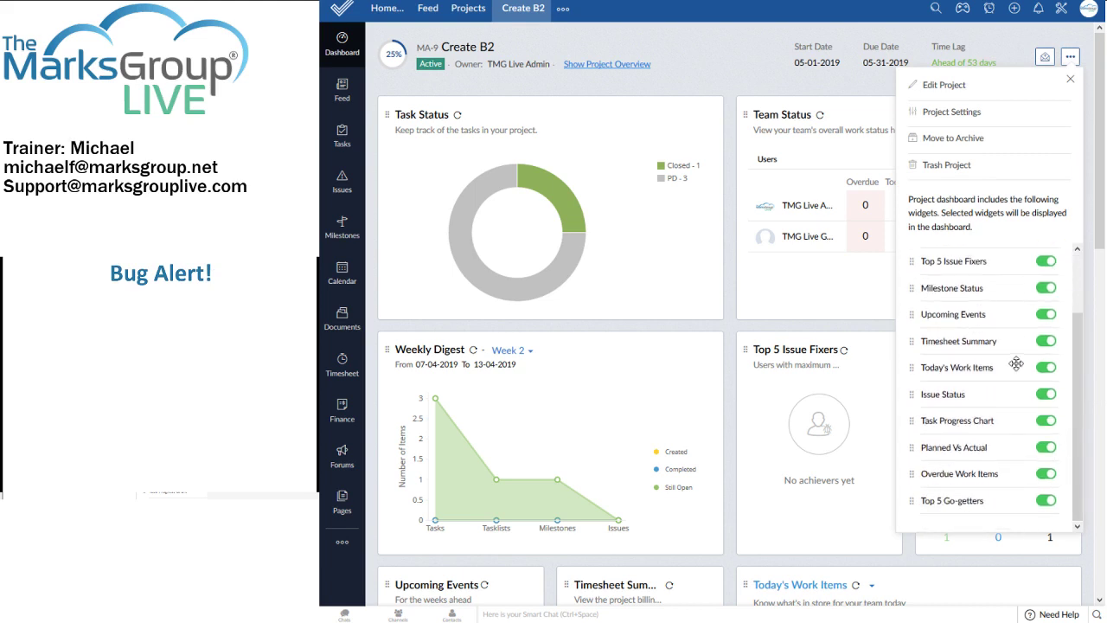
drag(956, 314, 953, 320)
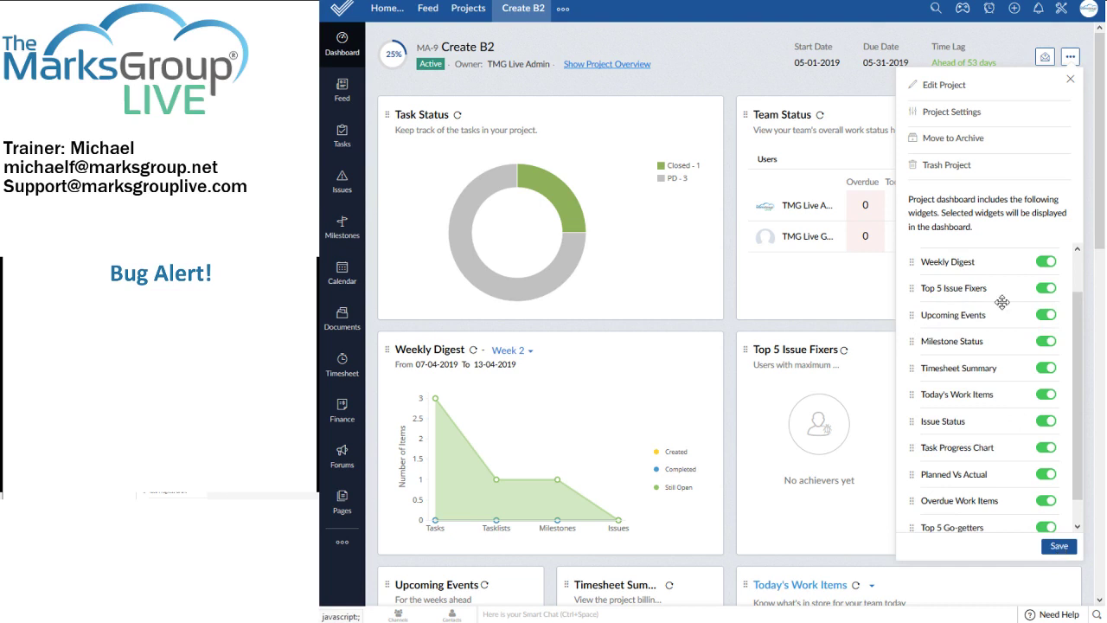
drag(967, 262, 964, 290)
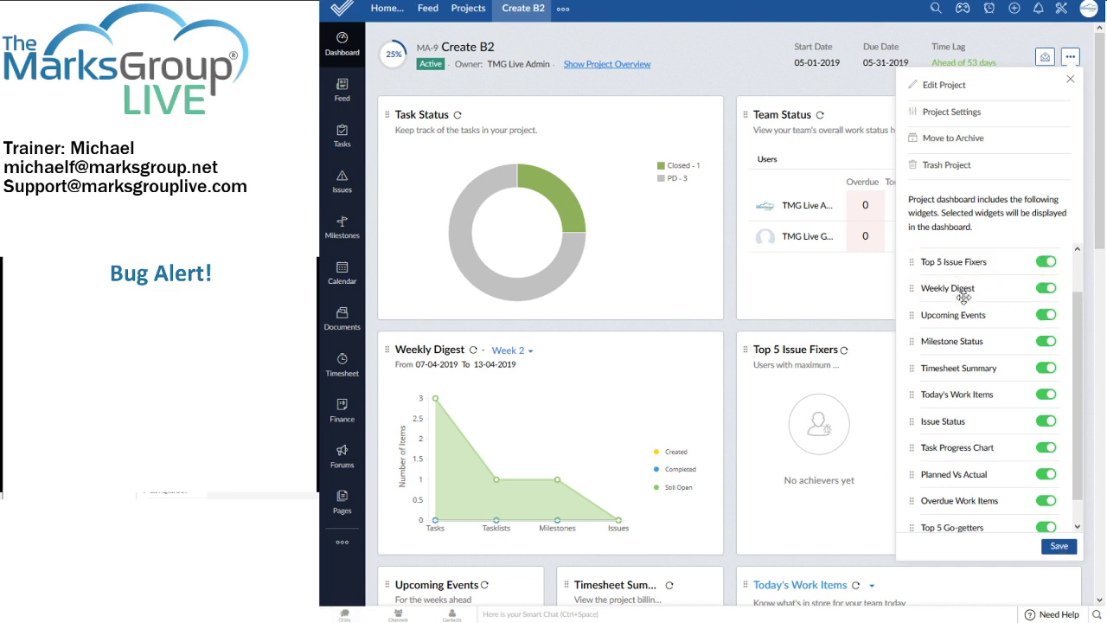
click(1058, 547)
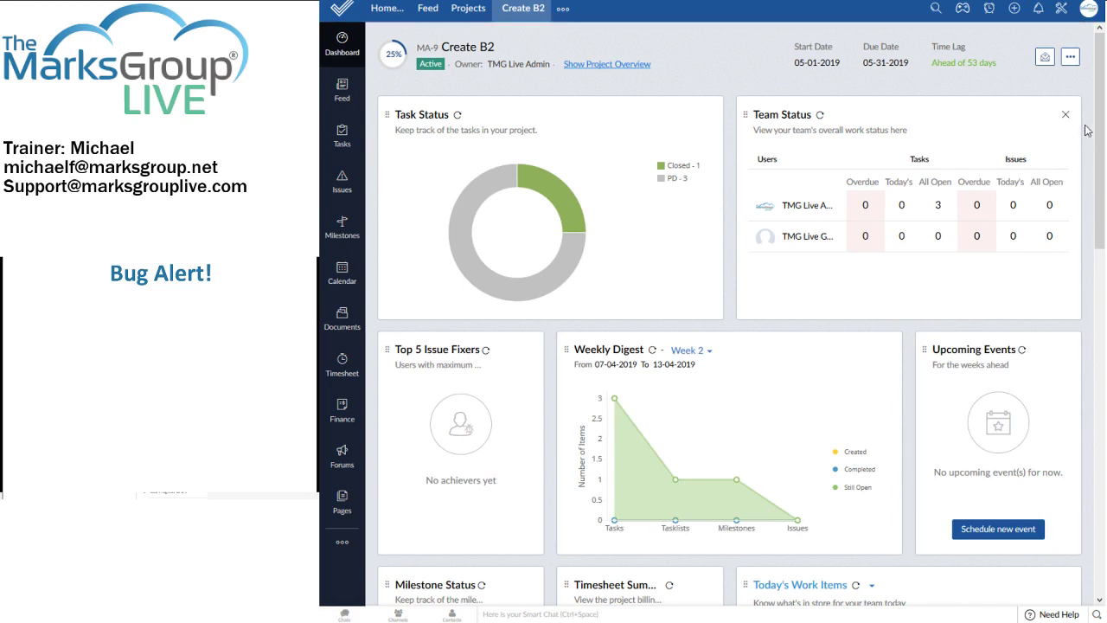
- Reopen and close the customization menu, then zoom the page in with Ctrl+Plus
click(1070, 59)
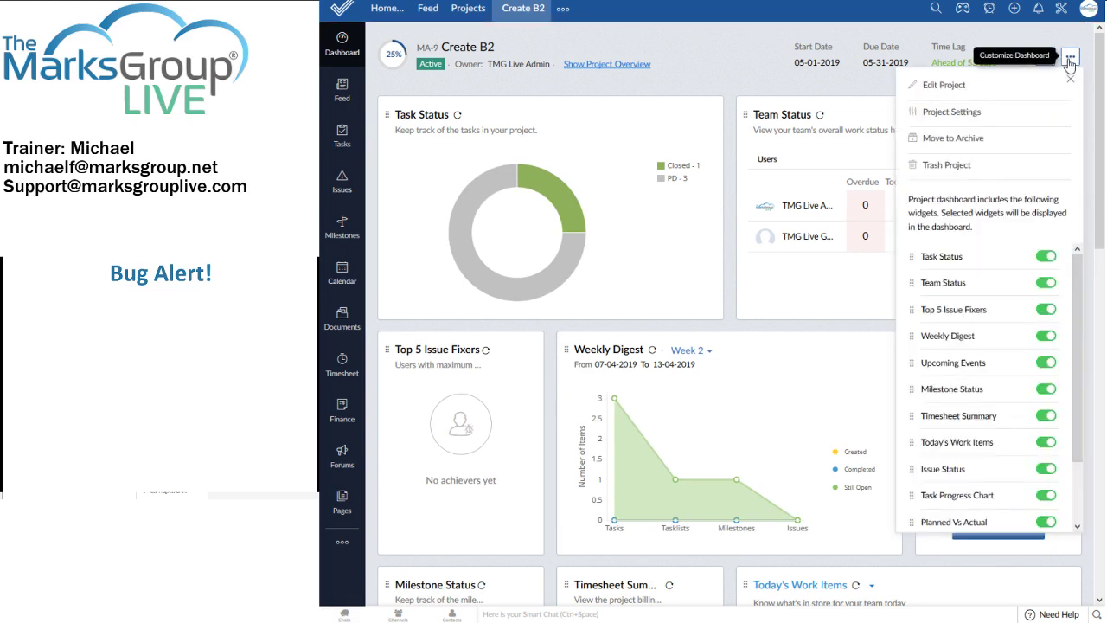
click(1070, 61)
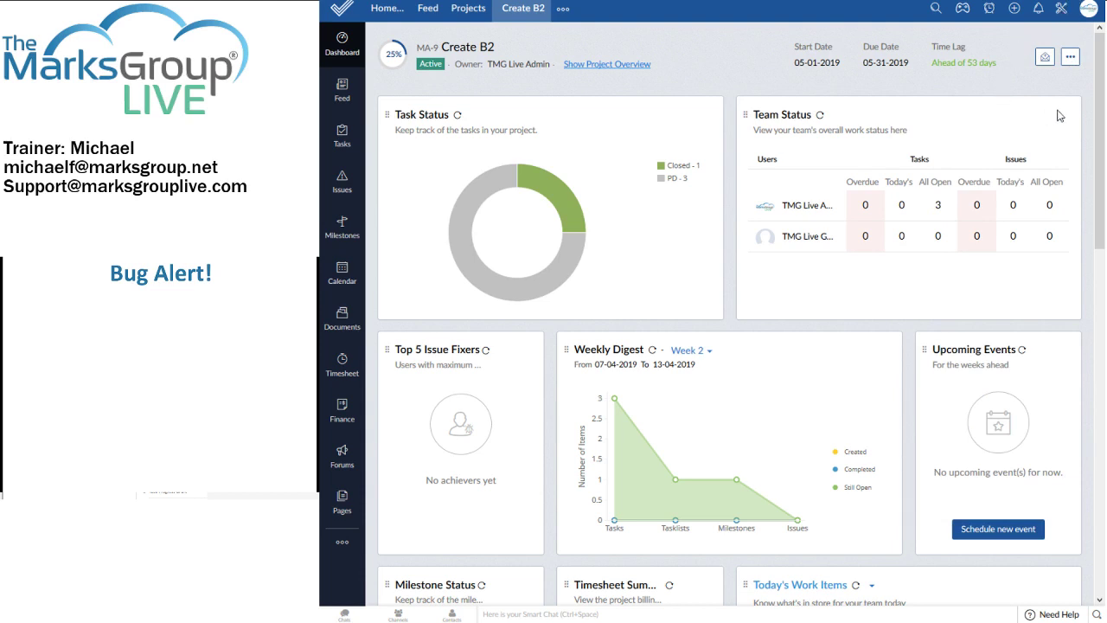
key(ctrl+plus)
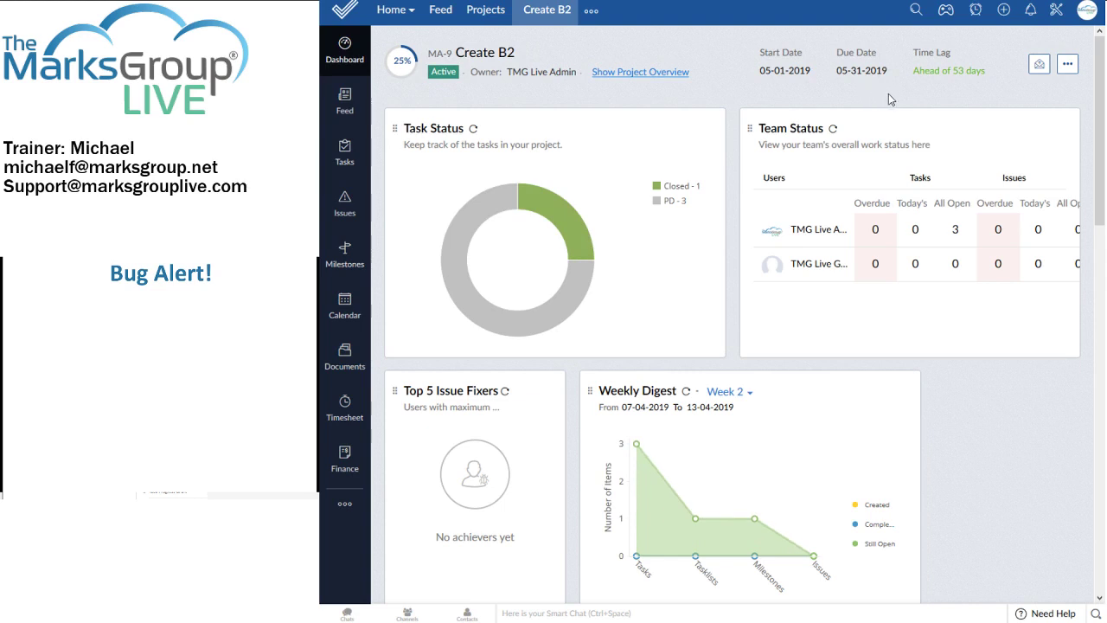
- In the widget settings, drag Team Status above Task Status and scroll through the list
click(1069, 62)
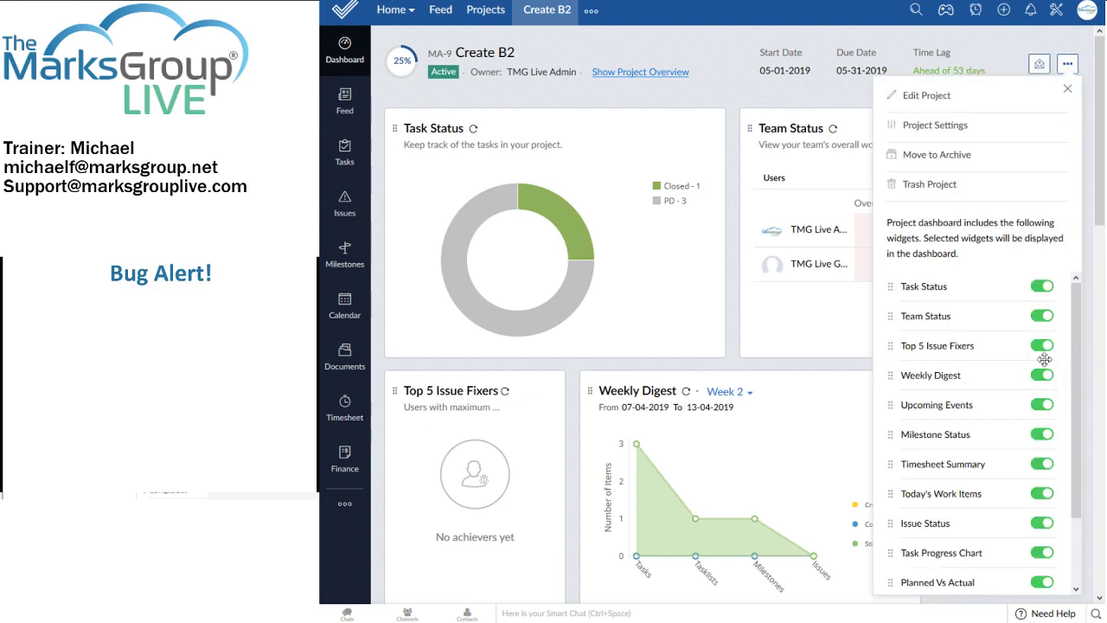
drag(975, 311, 969, 284)
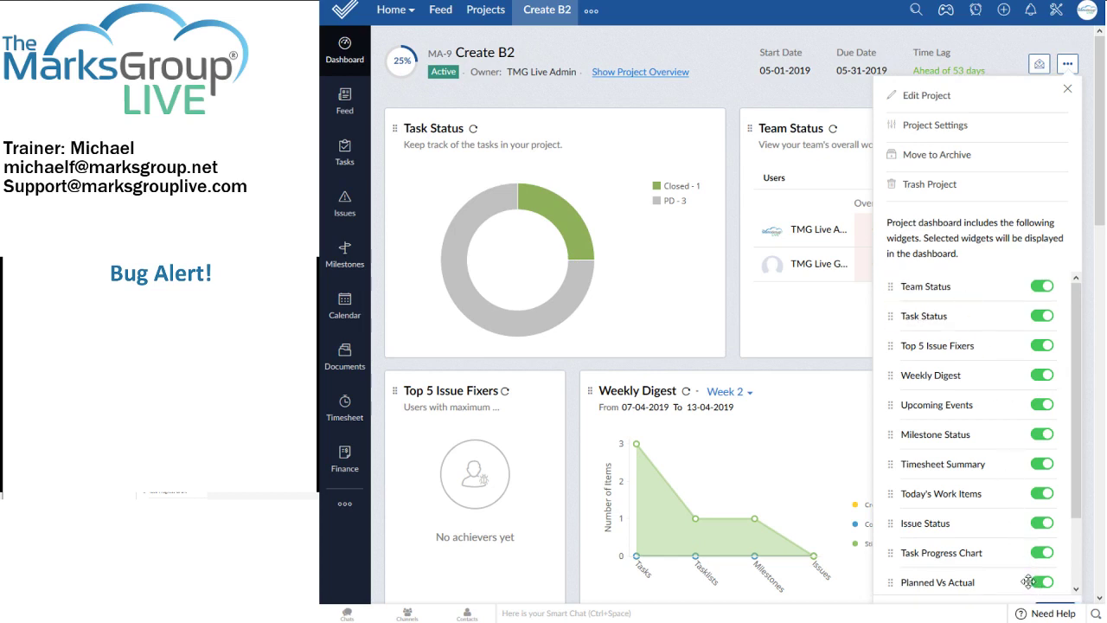
scroll(1064, 487, down, 1)
scroll(1069, 354, up, 1)
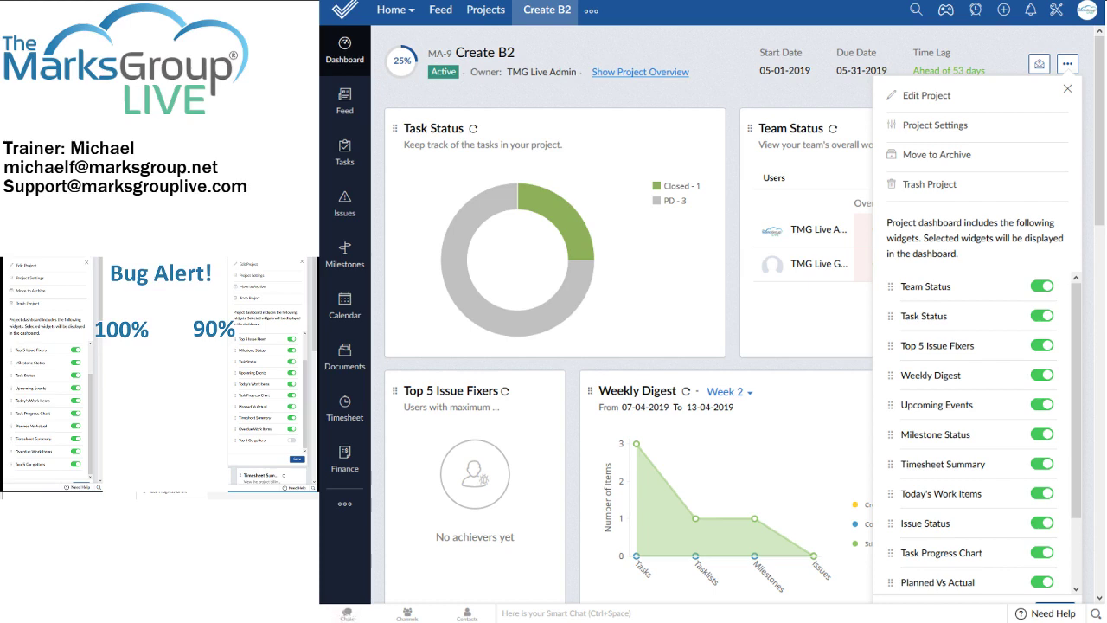
- Zoom the page out to 90% and dismiss the Customize Dashboard panel without saving
key(ctrl+minus)
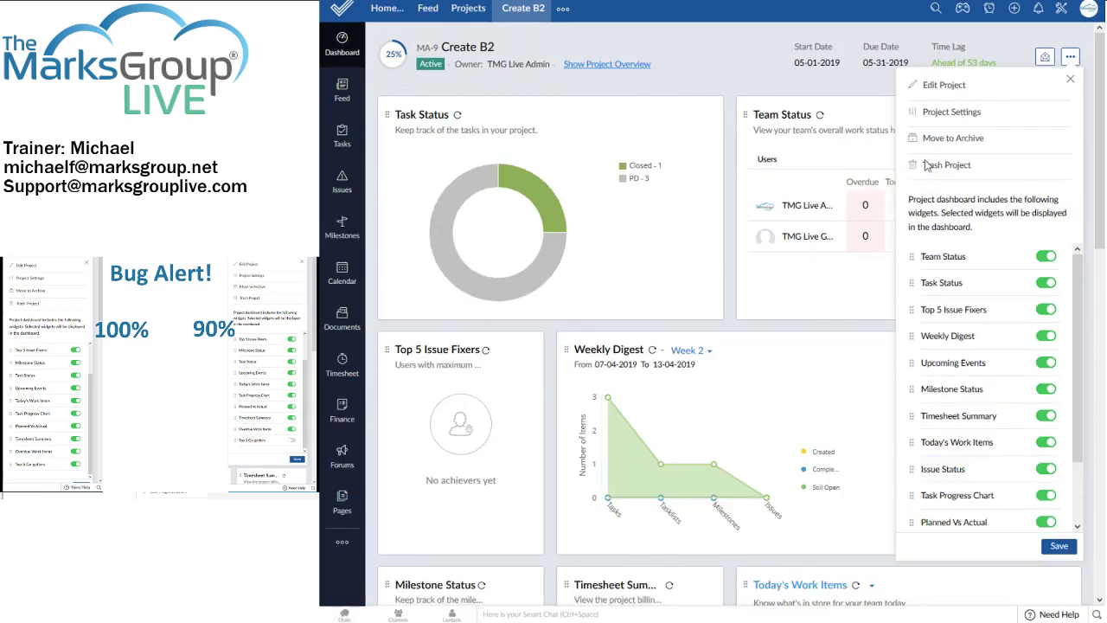
click(731, 84)
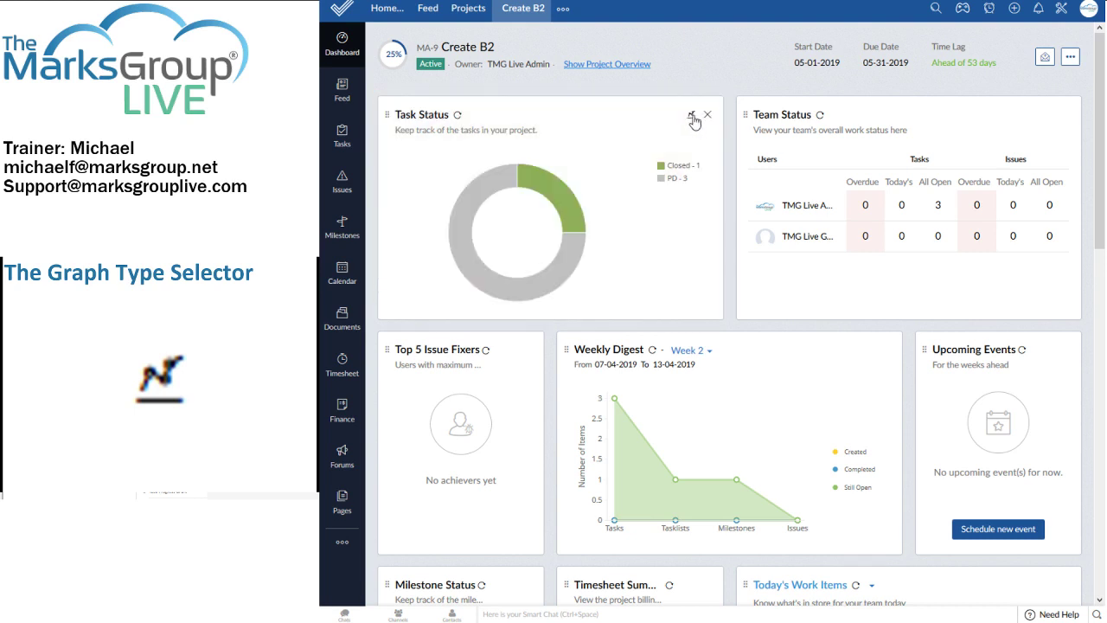
click(692, 115)
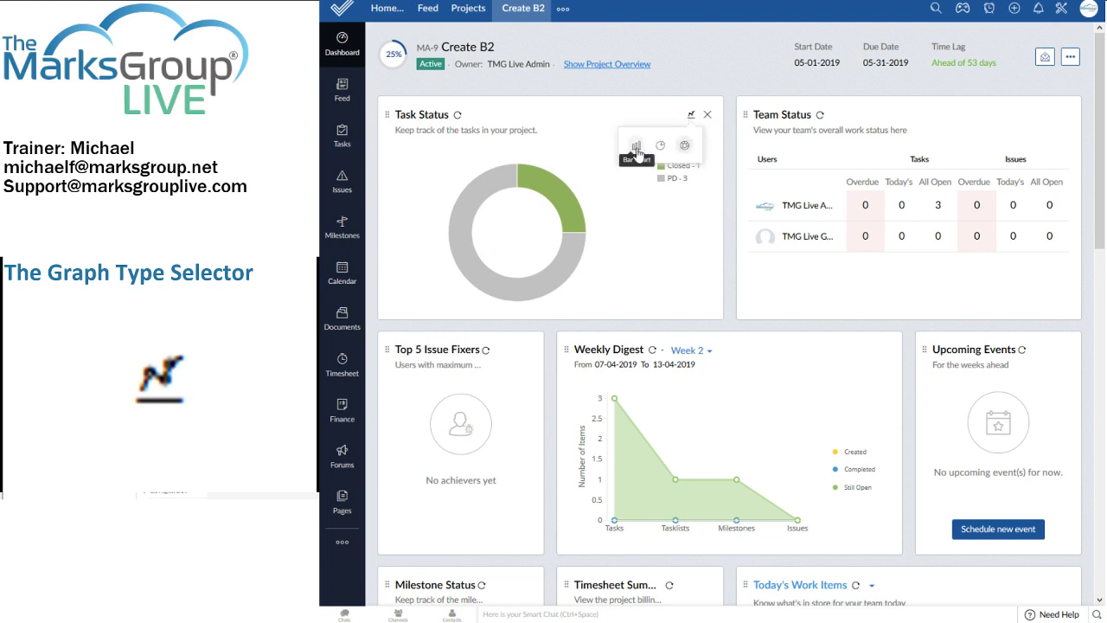
click(636, 152)
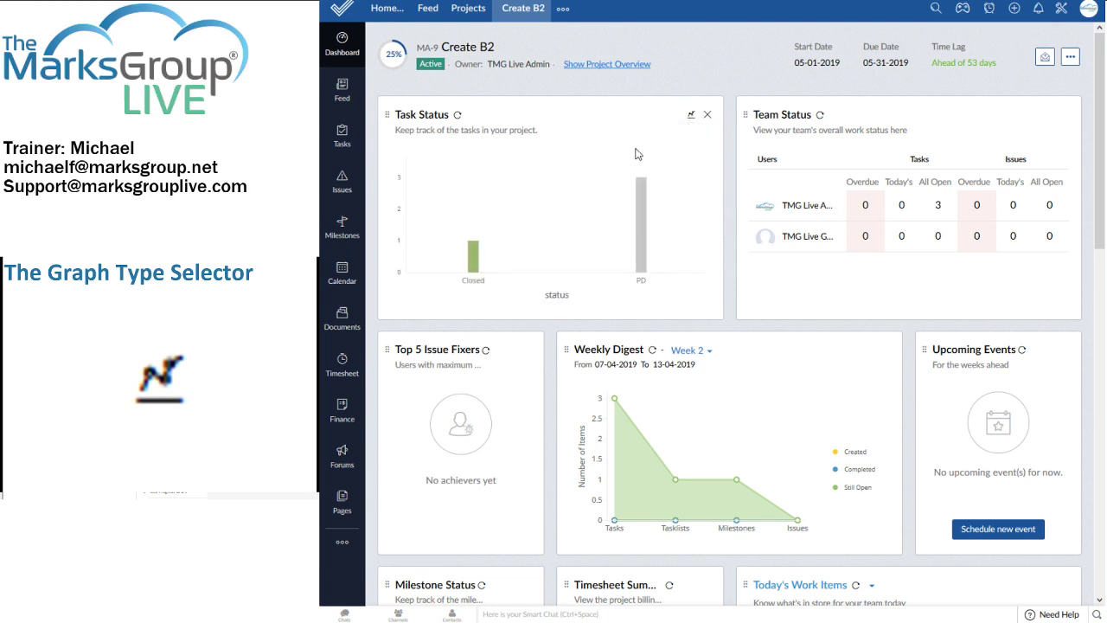
click(694, 119)
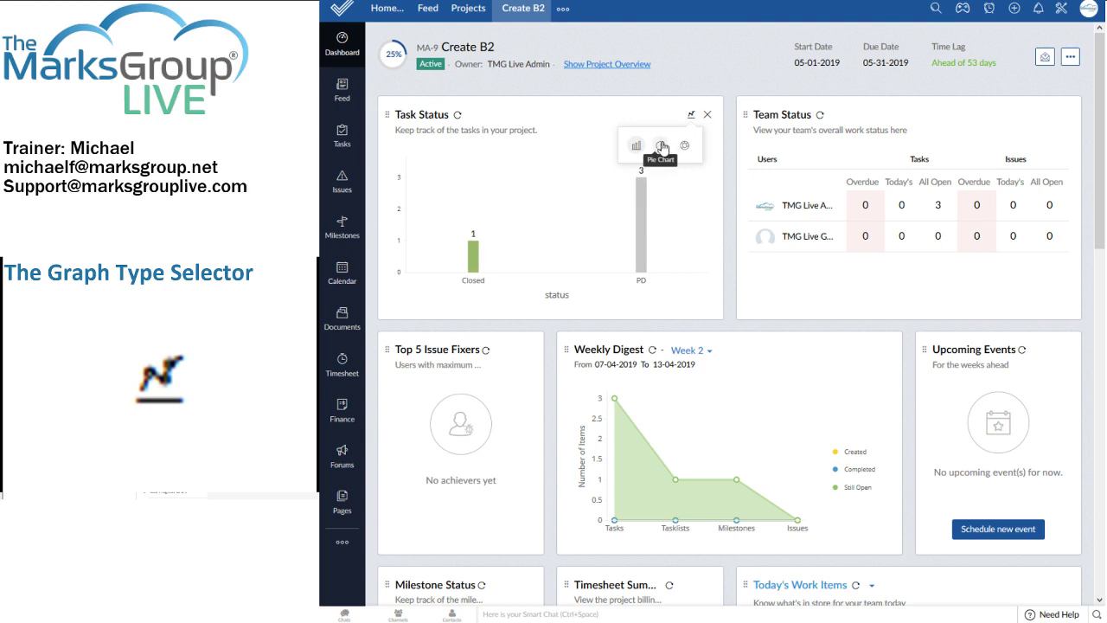
click(661, 143)
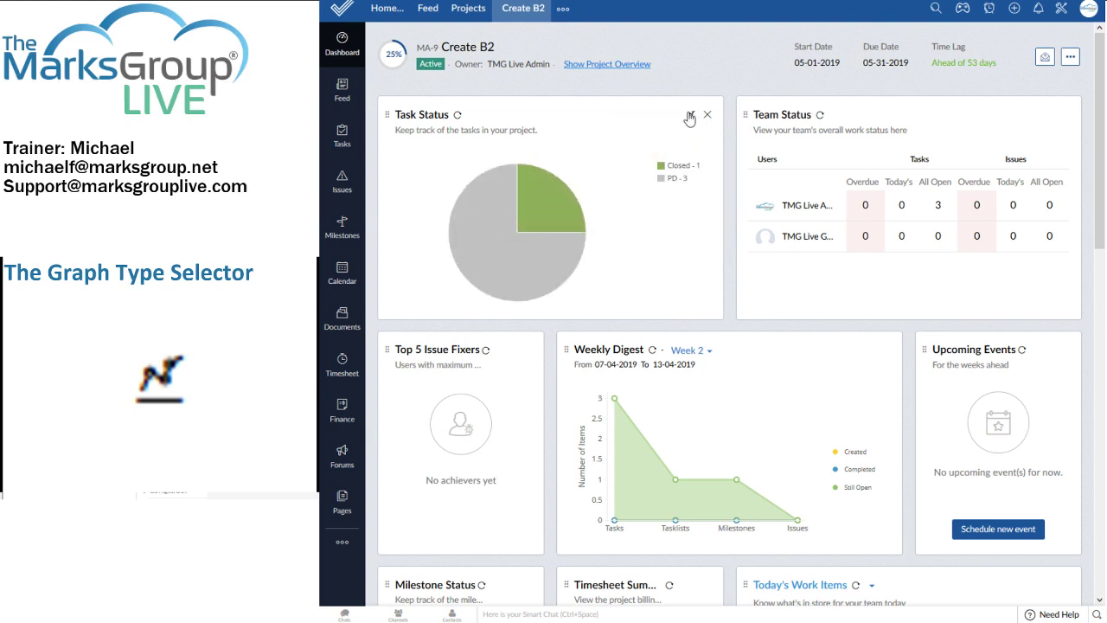
mouse_move(690, 119)
click(682, 143)
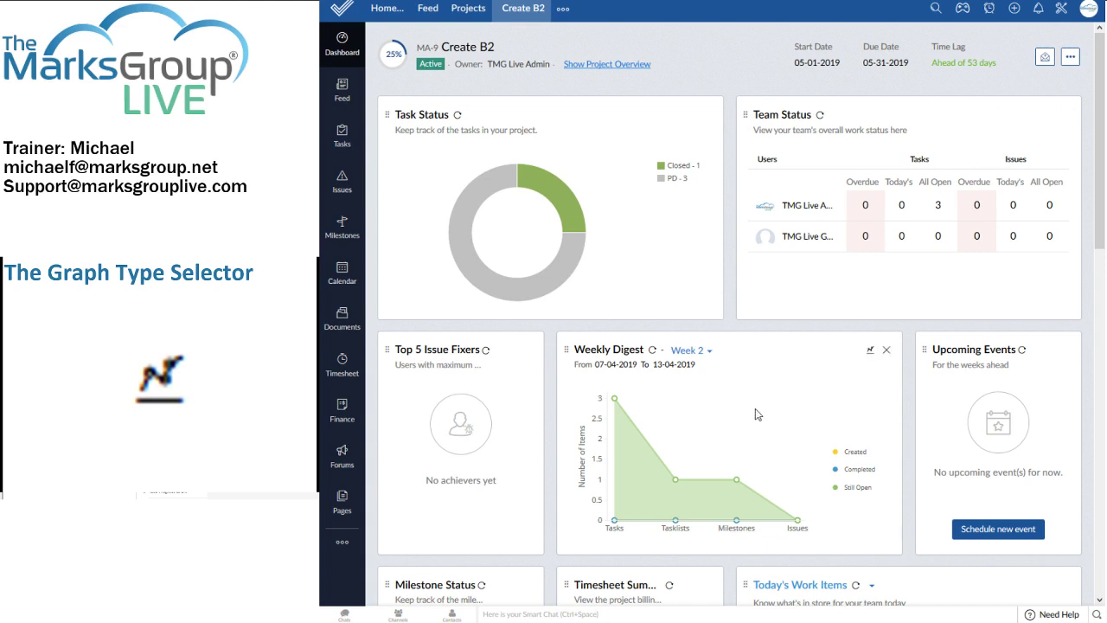
- Change the Weekly Digest widget's graph type from area to scatter chart
click(866, 350)
click(839, 381)
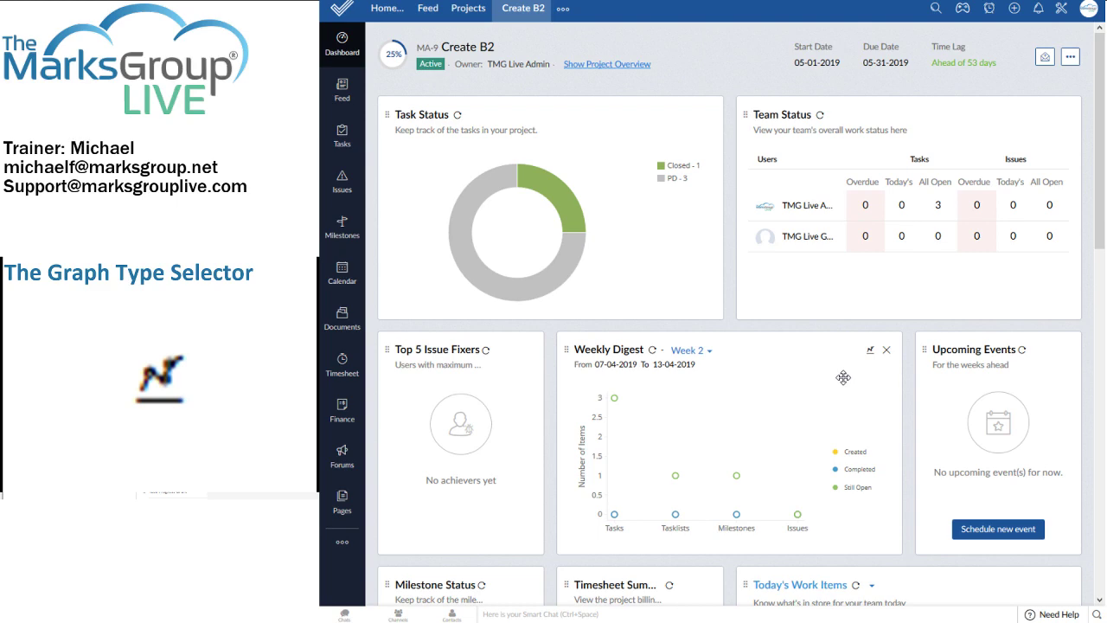
drag(1100, 179, 1101, 560)
scroll(1065, 407, up, 10)
- On the Home screen, review the Customize Home Screen widget list, then close it unchanged
click(387, 8)
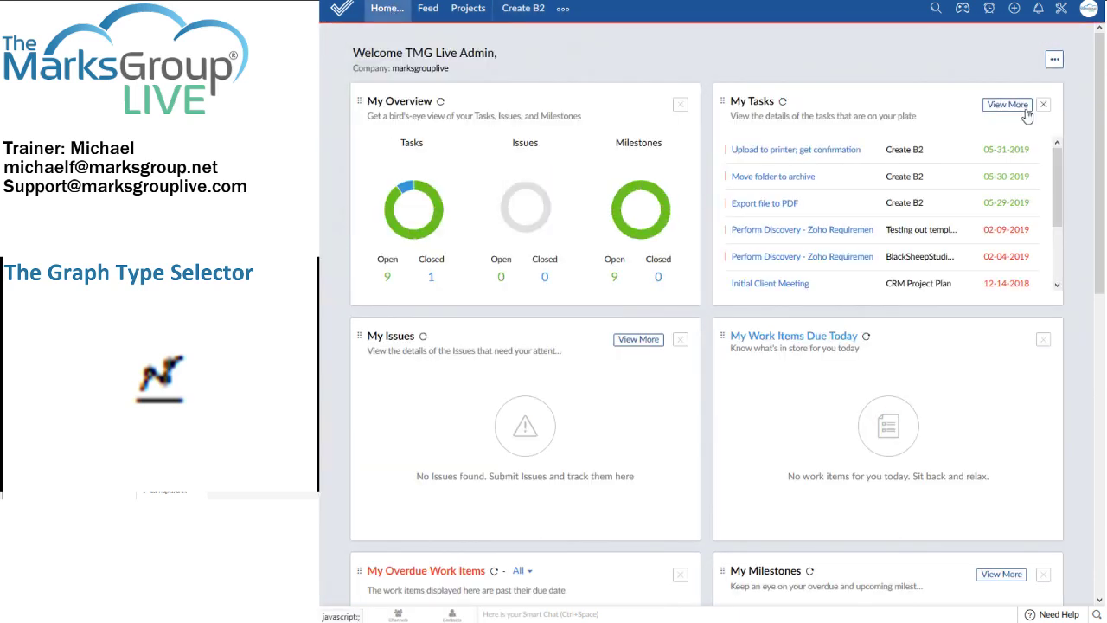
click(1054, 59)
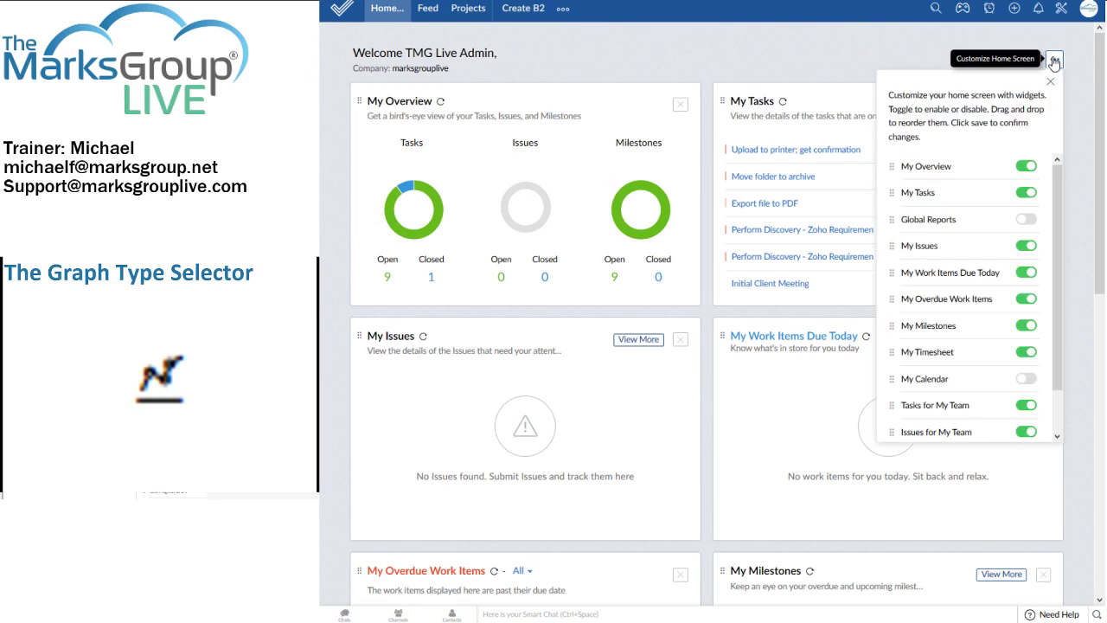
scroll(1056, 224, down, 1)
scroll(1059, 211, up, 1)
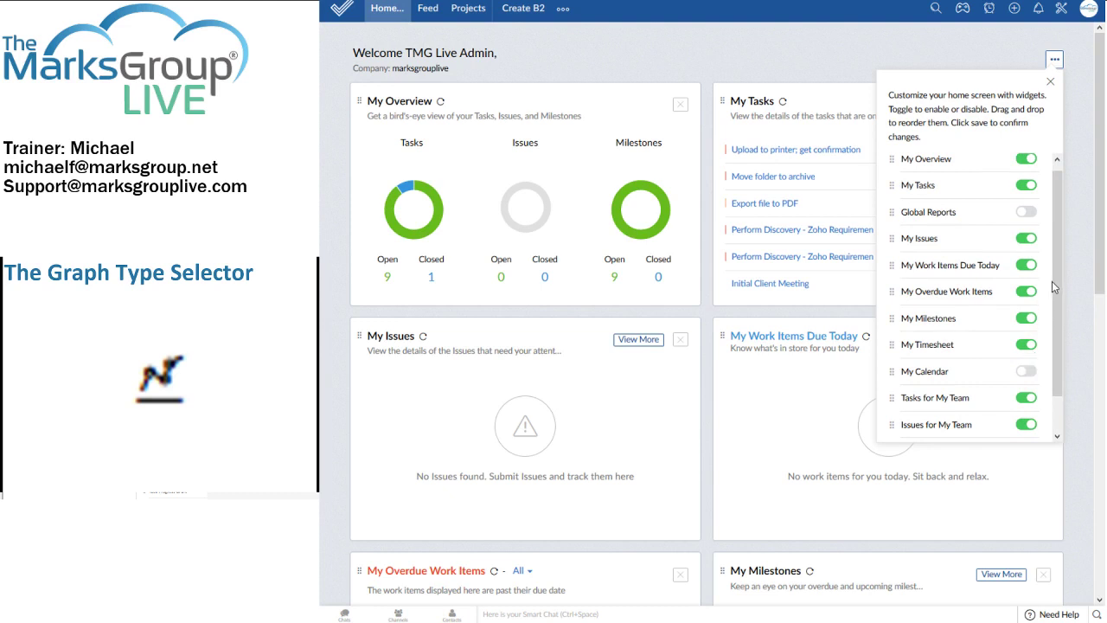
scroll(1055, 284, up, 1)
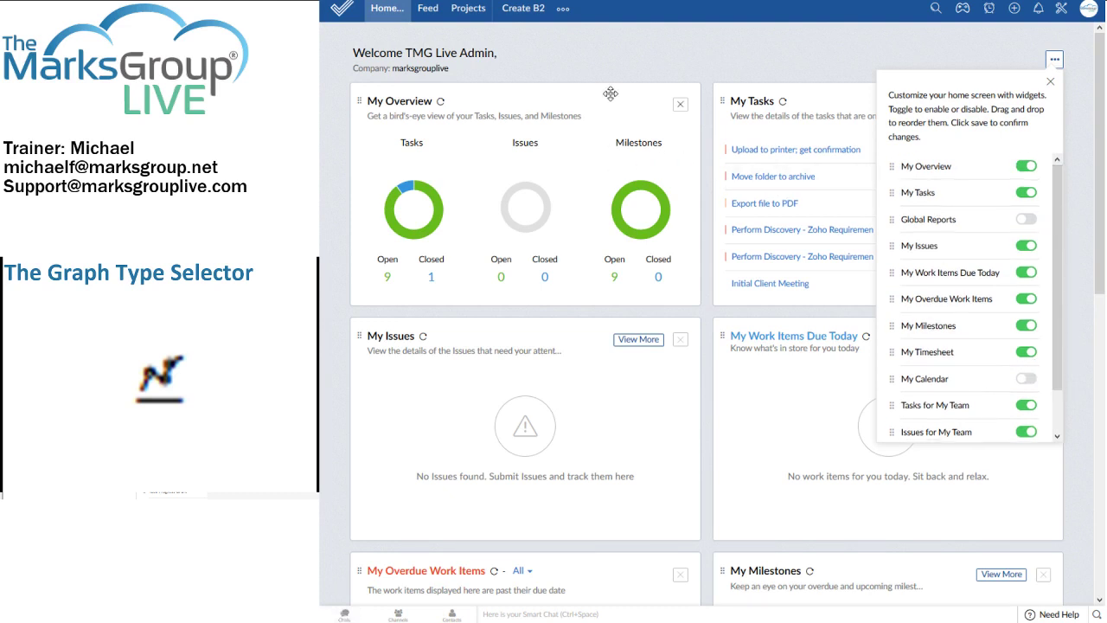
click(695, 79)
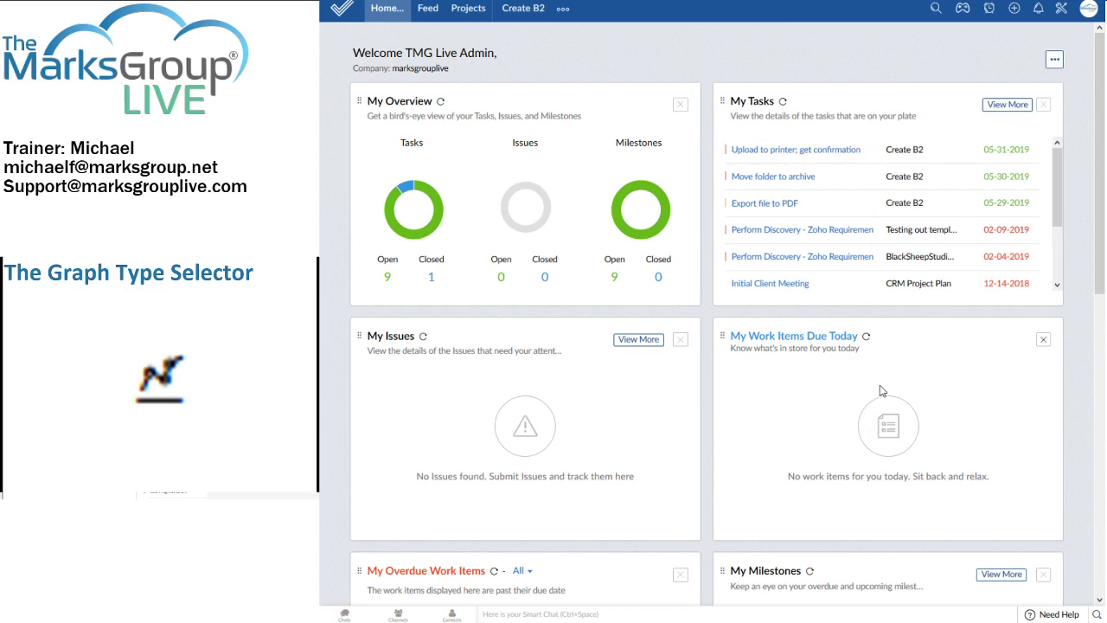
- Scroll down the Home dashboard to view lower cards such as My Timesheet
scroll(740, 424, down, 2)
scroll(738, 419, down, 3)
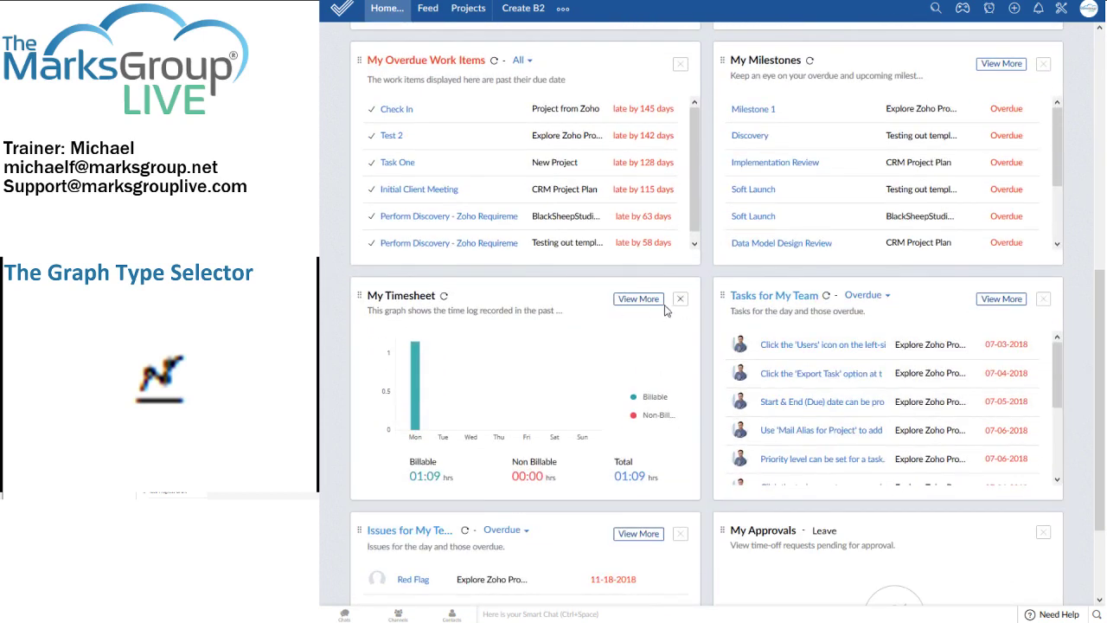
mouse_move(420, 386)
- Switch to the Create B2 tab and let its dashboard widgets finish loading
click(533, 11)
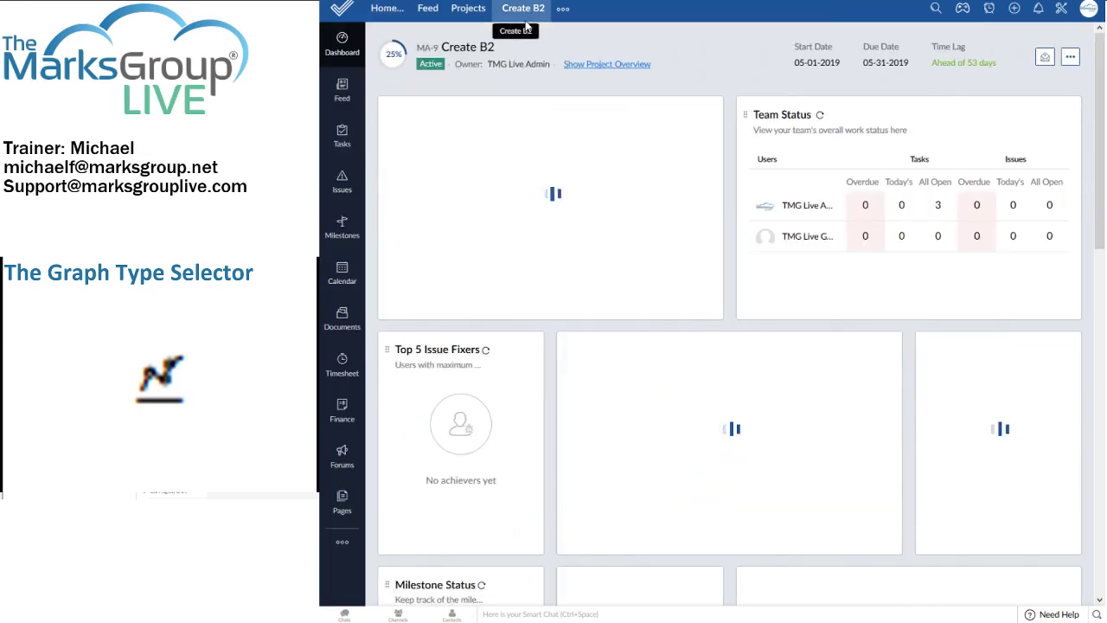
mouse_move(558, 204)
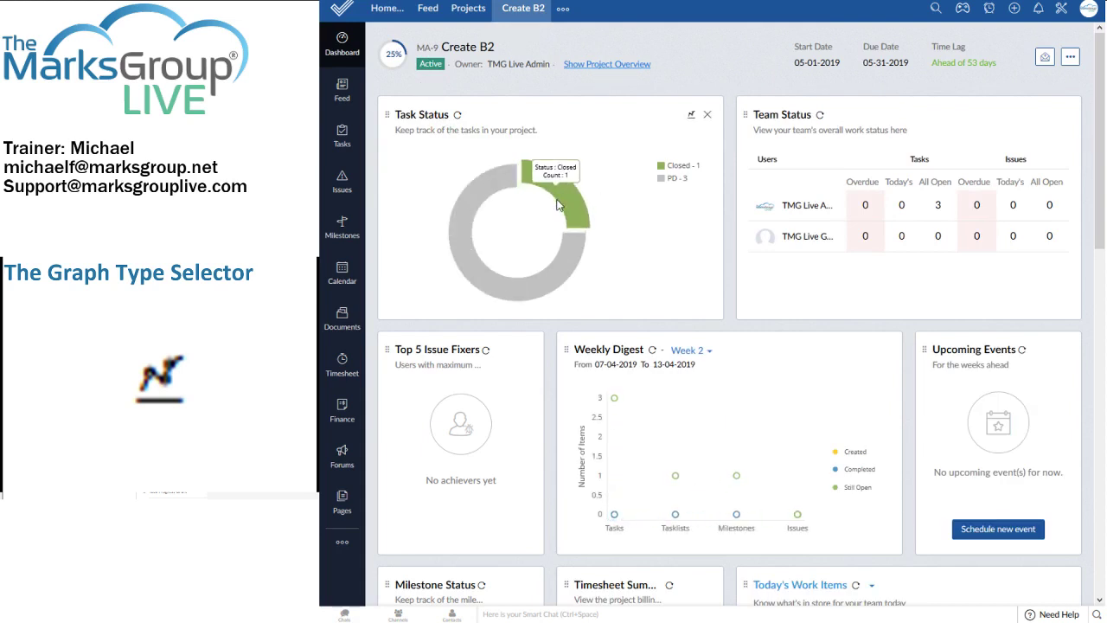
mouse_move(480, 195)
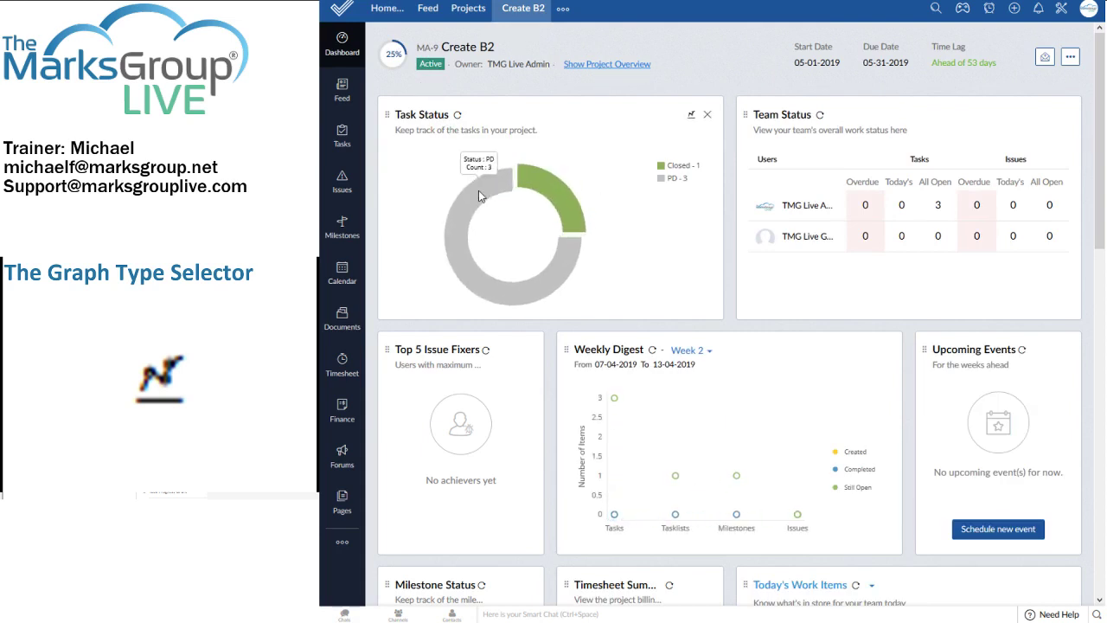
mouse_move(674, 478)
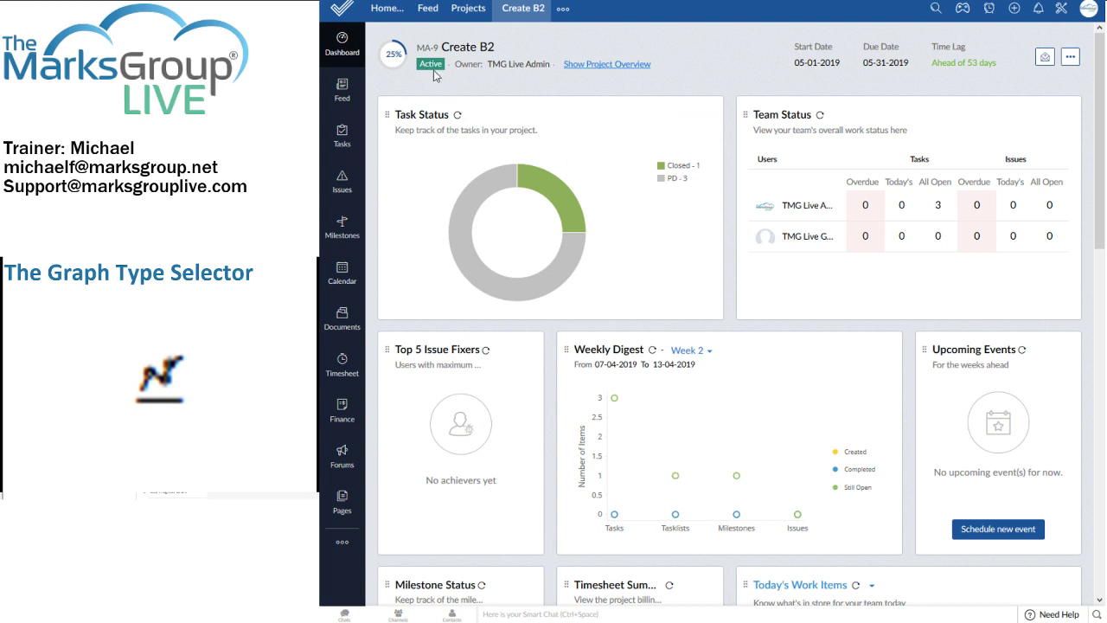
- Return to the portal's Home dashboard with My Tasks and My Issues widgets
click(387, 11)
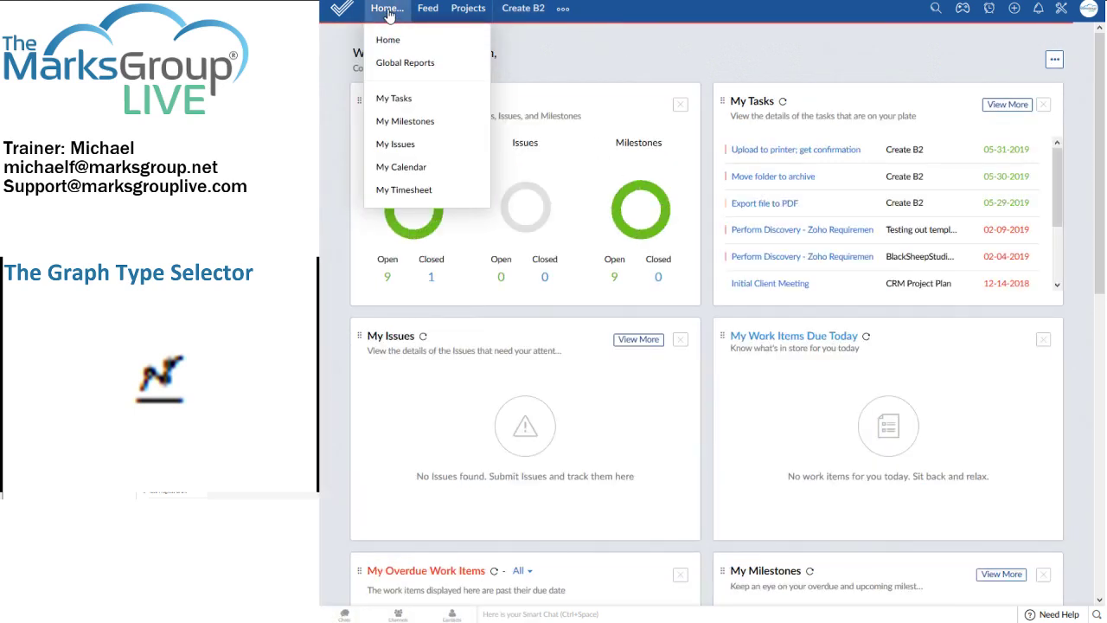